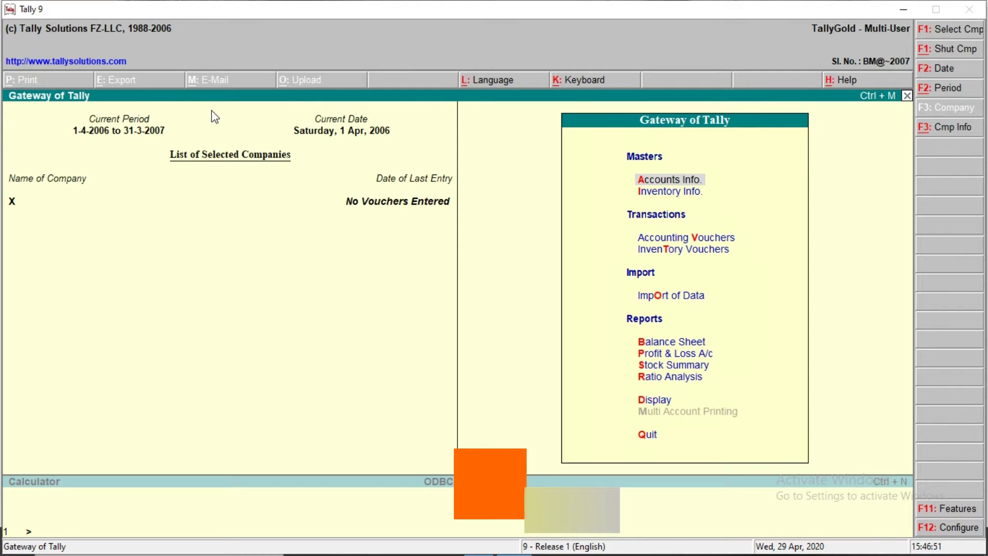
Step: Shut the currently open company and open the creation form for a new company
{"action": "key", "text": "alt+F1"}
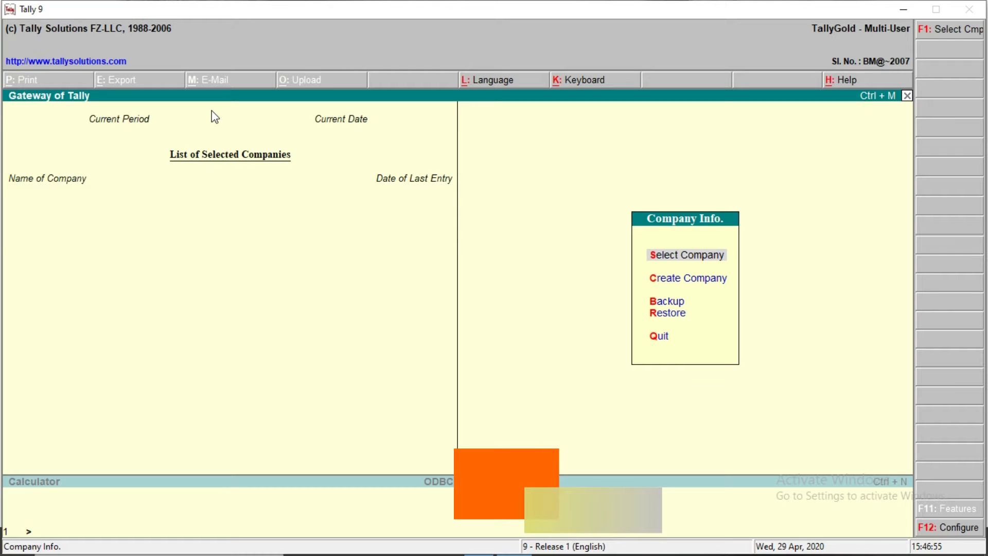
{"action": "key", "text": "Down"}
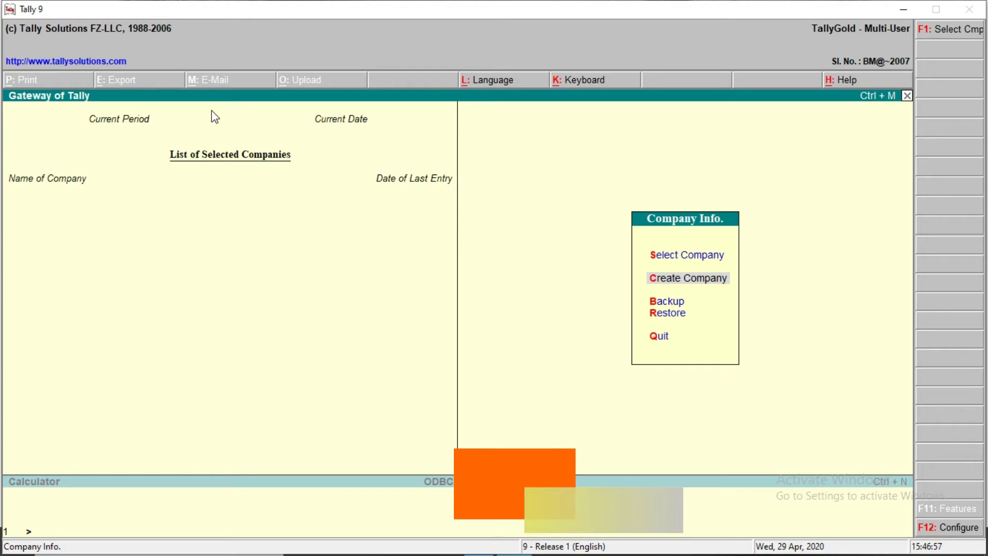
{"action": "key", "text": "Return"}
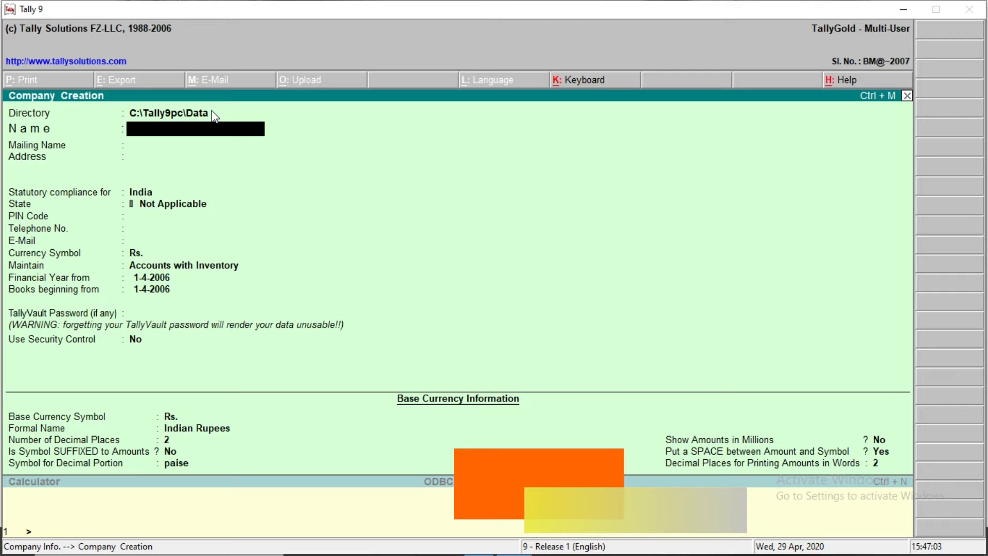
Step: Name the new company "Abhianav Traders..", keeping the same mailing name and leaving the address blank
{"action": "type", "text": "A"}
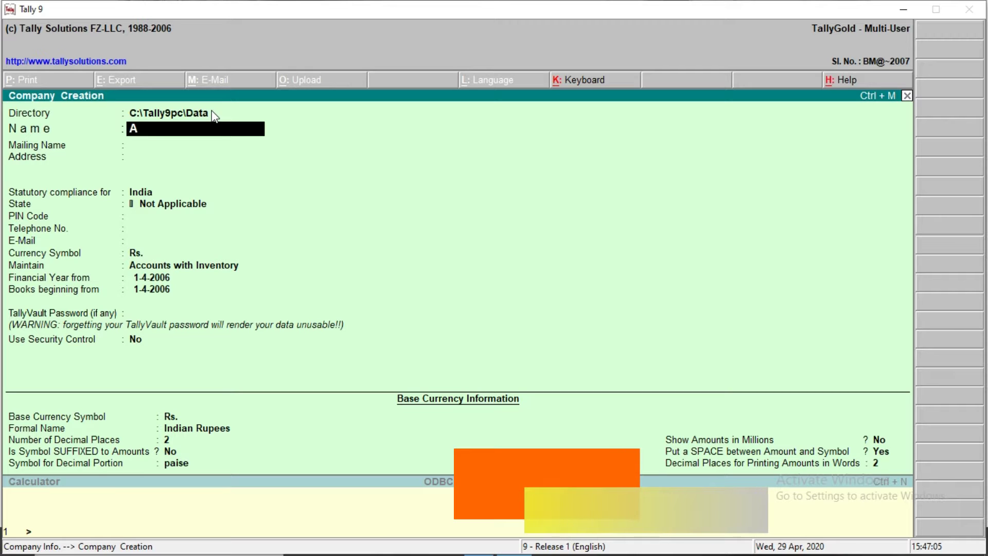
{"action": "type", "text": "bhiav =="}
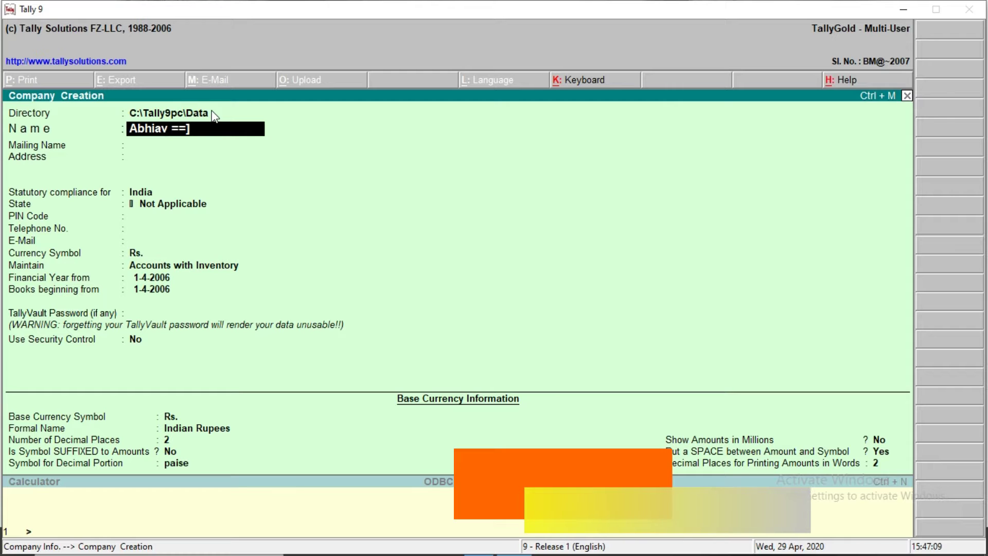
{"action": "key", "text": "BackSpace"}
{"action": "key", "text": "BackSpace"}
{"action": "key", "text": "BackSpace"}
{"action": "key", "text": "BackSpace"}
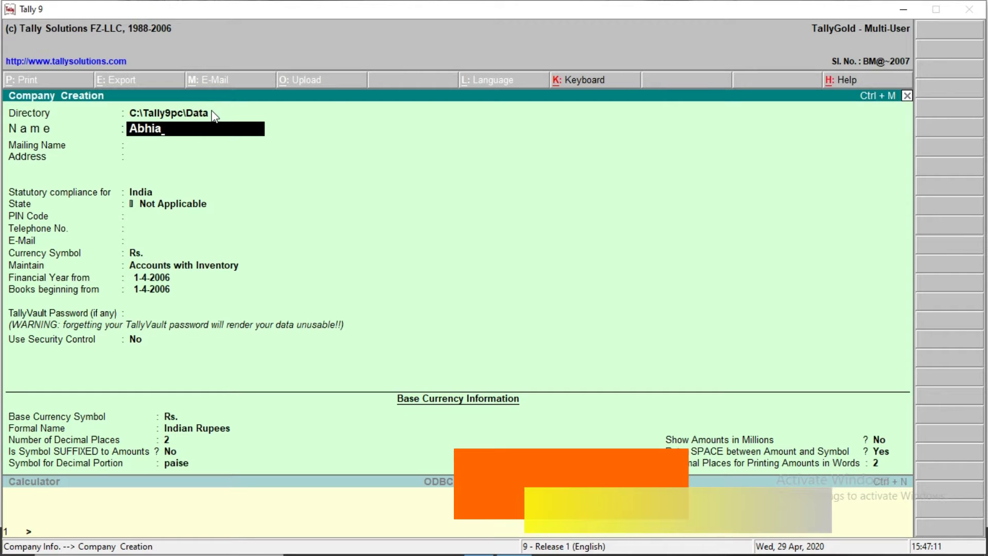
{"action": "type", "text": "nav Traders."}
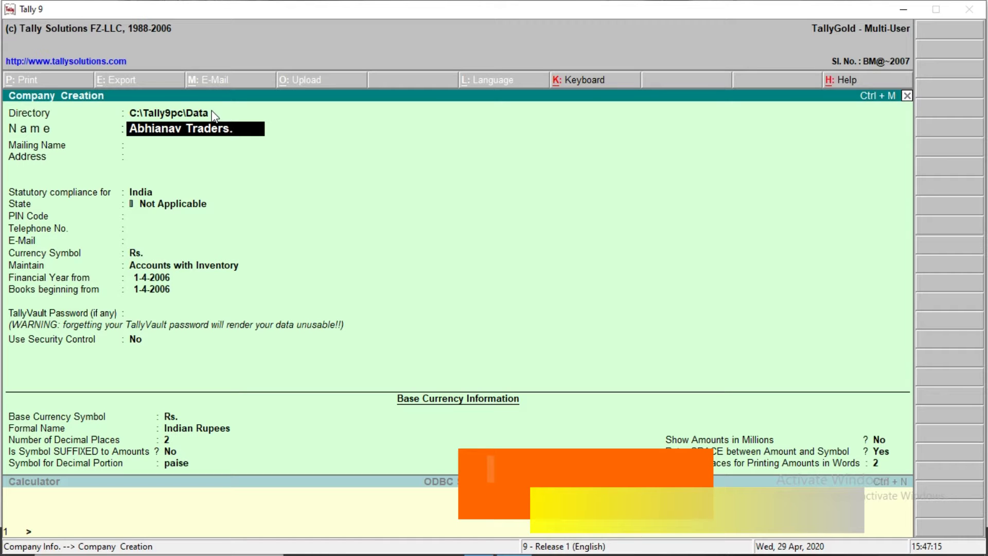
{"action": "key", "text": "Return"}
{"action": "key", "text": "Return"}
{"action": "key", "text": "Return"}
{"action": "key", "text": "Return"}
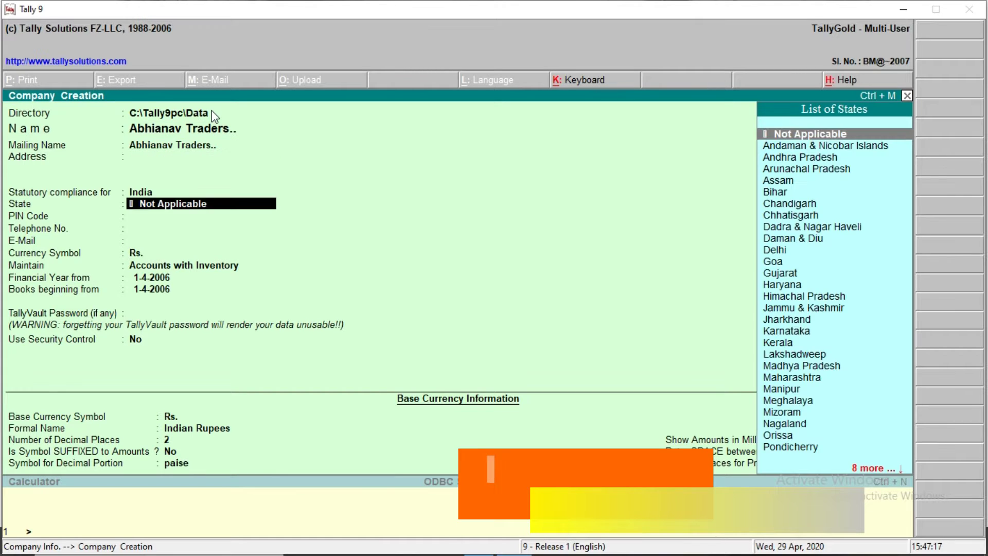
Step: Keep India as the company's statutory compliance country and set the state to Rajasthan
{"action": "key", "text": "BackSpace"}
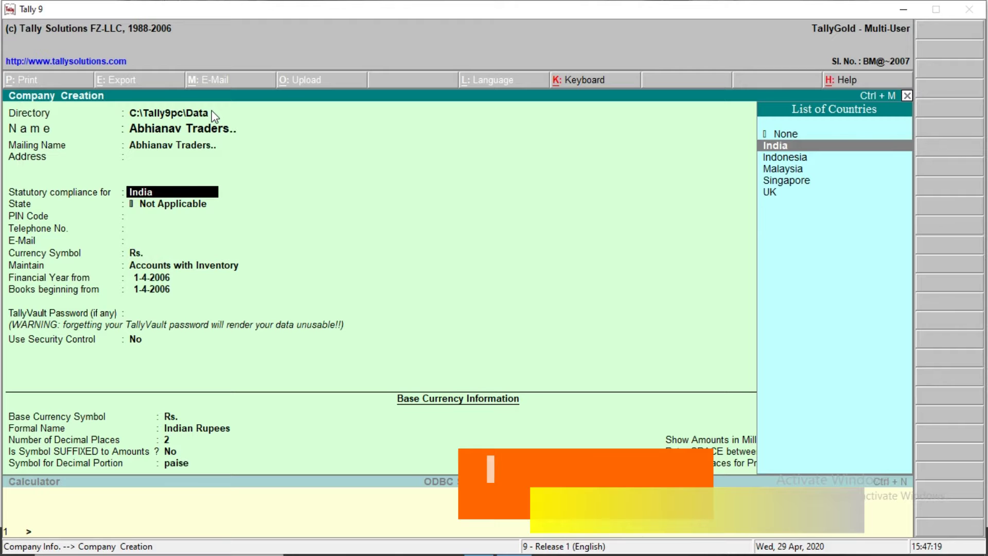
{"action": "key", "text": "Return"}
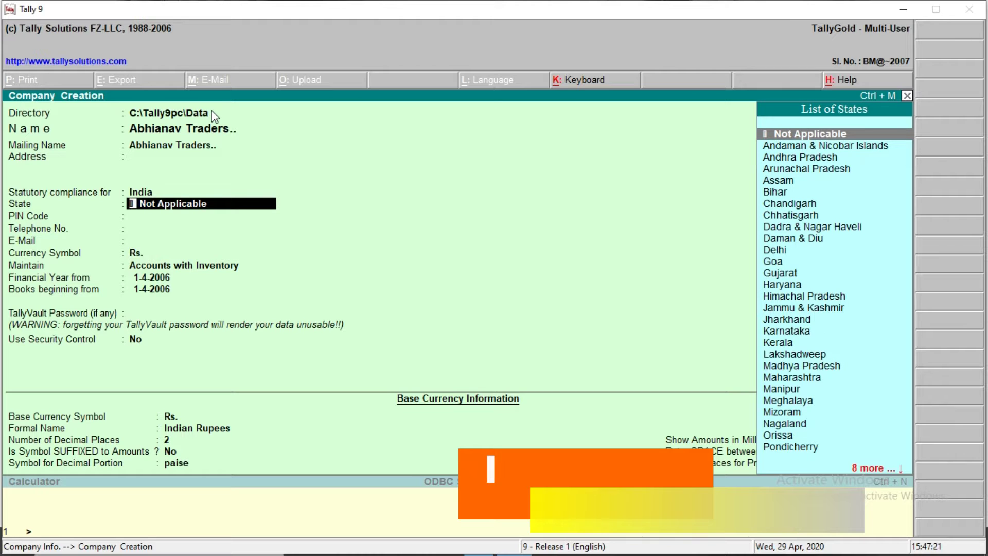
{"action": "type", "text": "Raj"}
{"action": "key", "text": "Return"}
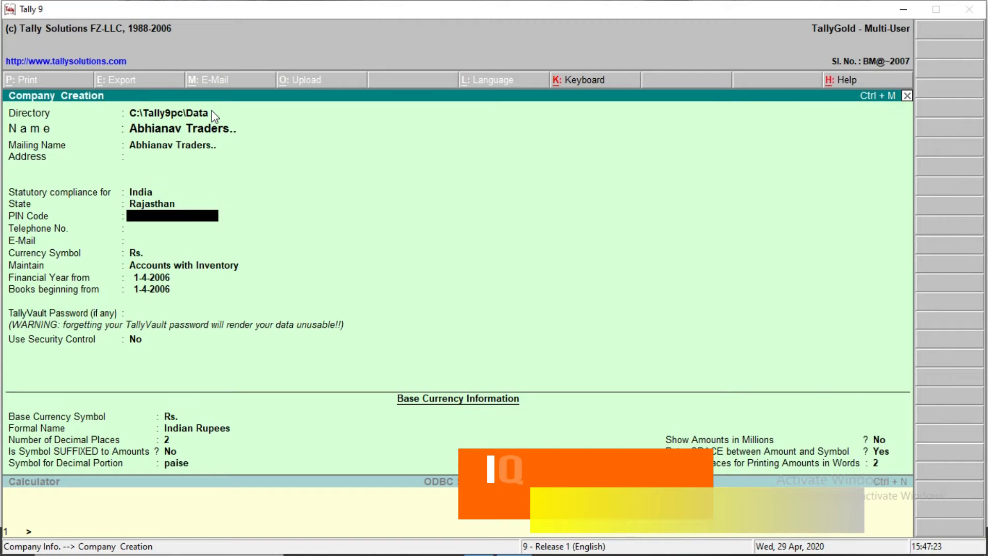
Step: Leave the company's contact fields blank, keep the Rs. currency symbol, and set it to maintain Accounts Only
{"action": "key", "text": "Return"}
{"action": "key", "text": "Return"}
{"action": "key", "text": "Return"}
{"action": "key", "text": "Return"}
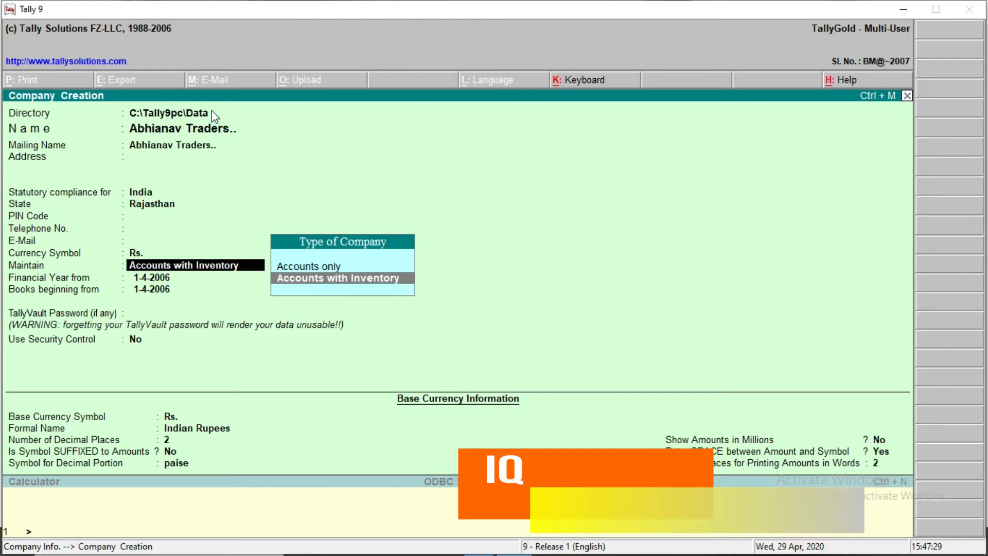
{"action": "key", "text": "Up"}
{"action": "key", "text": "Return"}
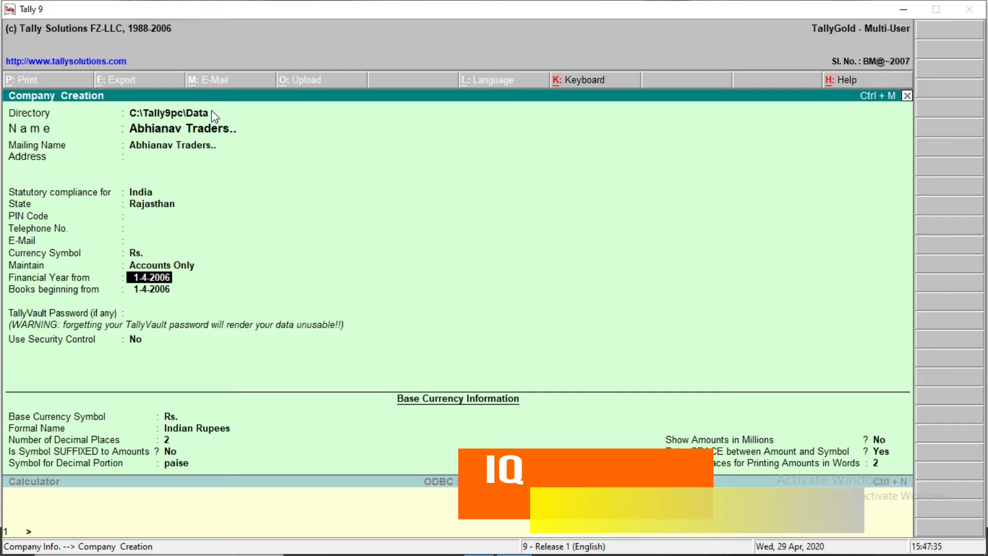
Step: Set the financial year and books beginning date to 1-4-2015 and save the company without a TallyVault password or security control
{"action": "type", "text": "1-4-2015"}
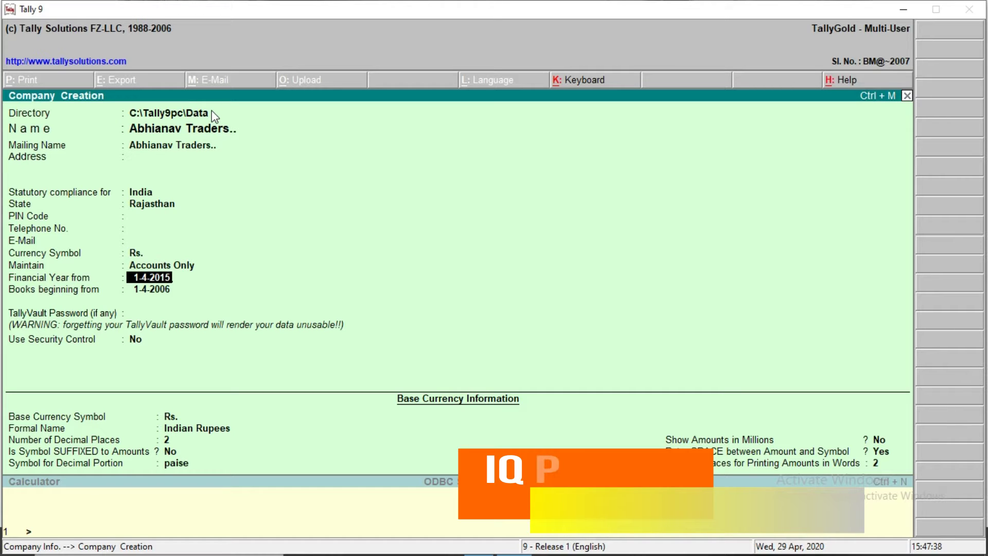
{"action": "key", "text": "Return"}
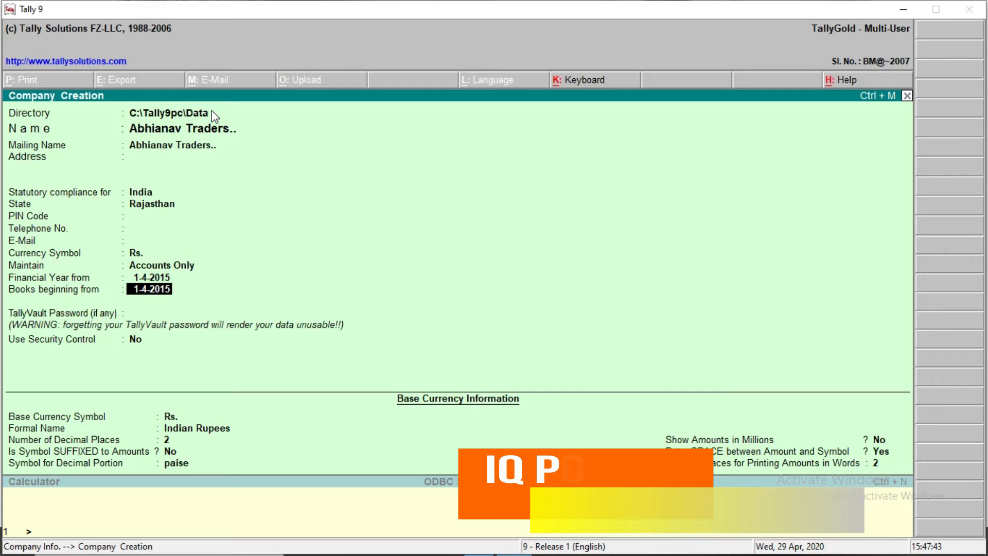
{"action": "key", "text": "Return"}
{"action": "key", "text": "Return"}
{"action": "key", "text": "Return"}
{"action": "key", "text": "Return"}
{"action": "key", "text": "Return"}
{"action": "key", "text": "Return"}
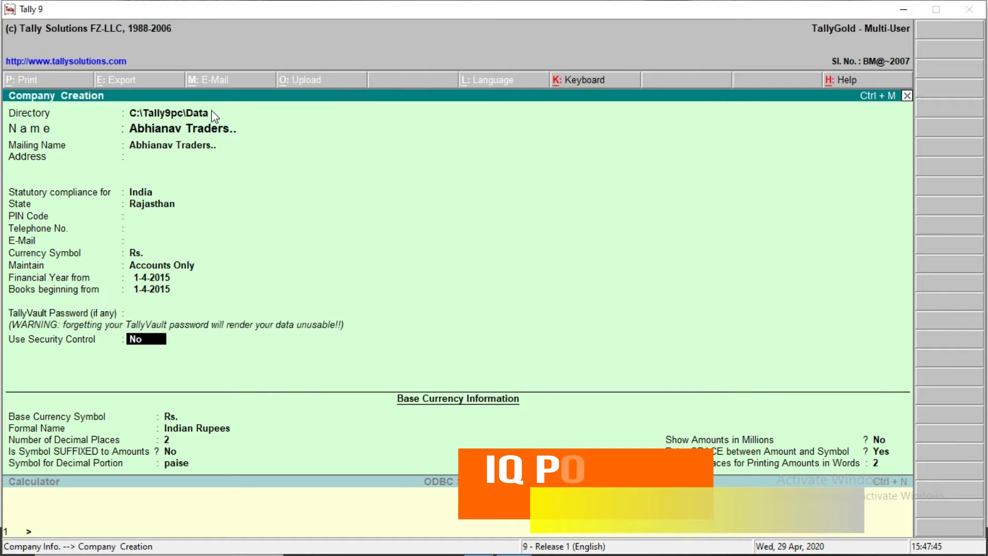
{"action": "key", "text": "ctrl+a"}
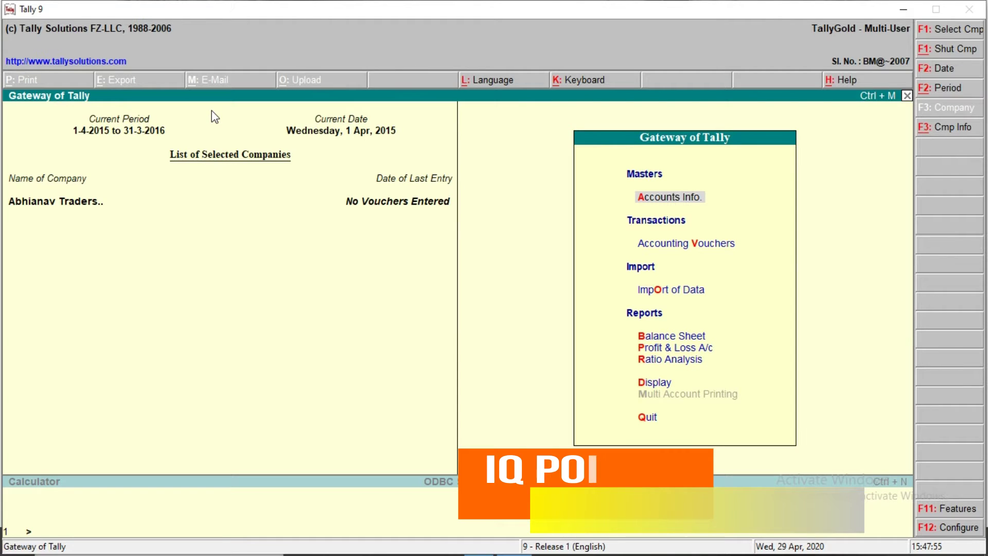
Step: Create a single ledger named with the business owner's first name followed by "(Bussiness Man)"
{"action": "key", "text": "Return"}
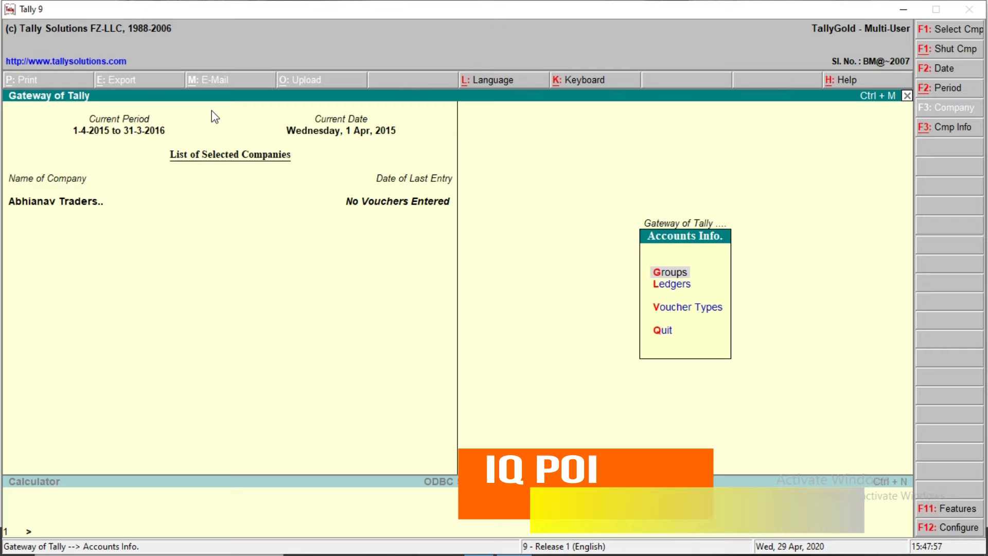
{"action": "key", "text": "Down"}
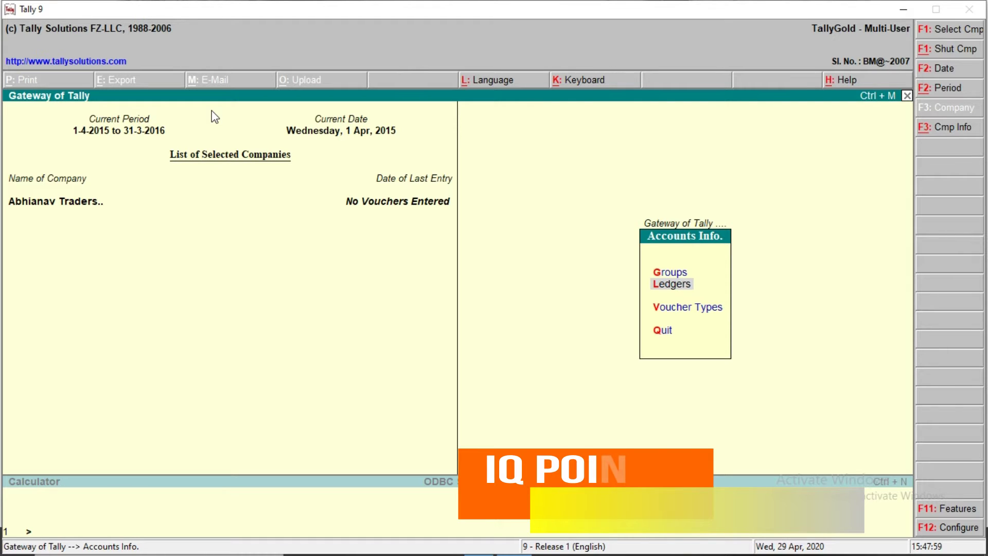
{"action": "key", "text": "Return"}
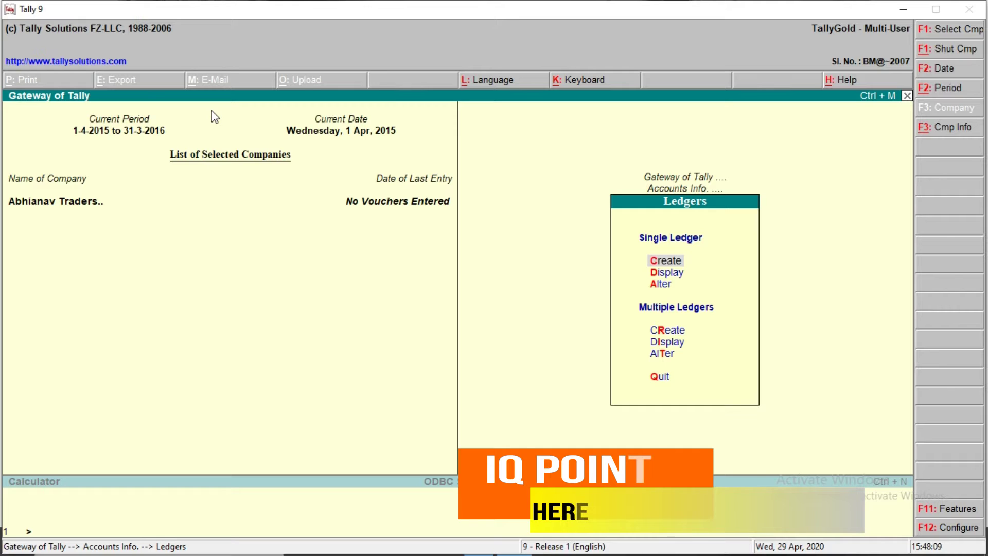
{"action": "key", "text": "Return"}
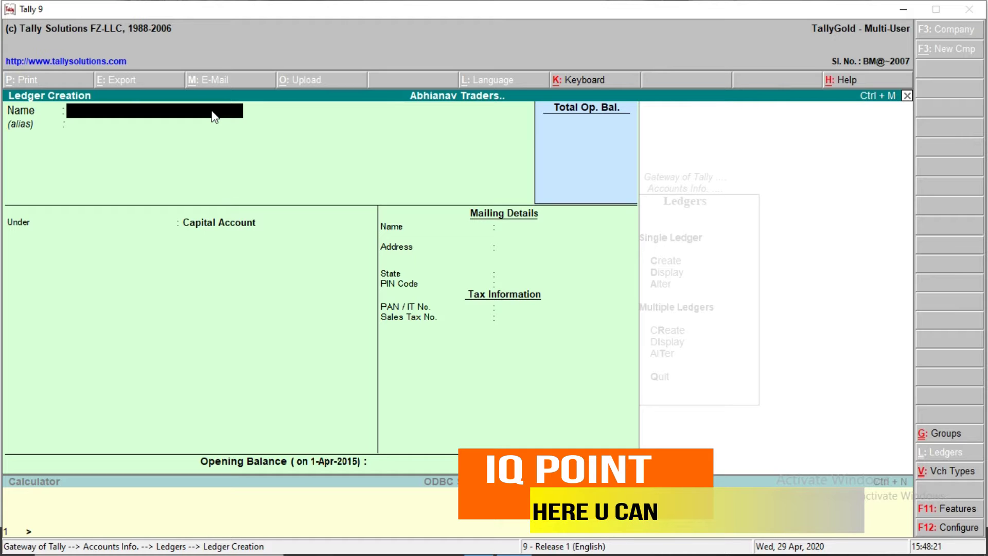
{"action": "type", "text": "Abhinav"}
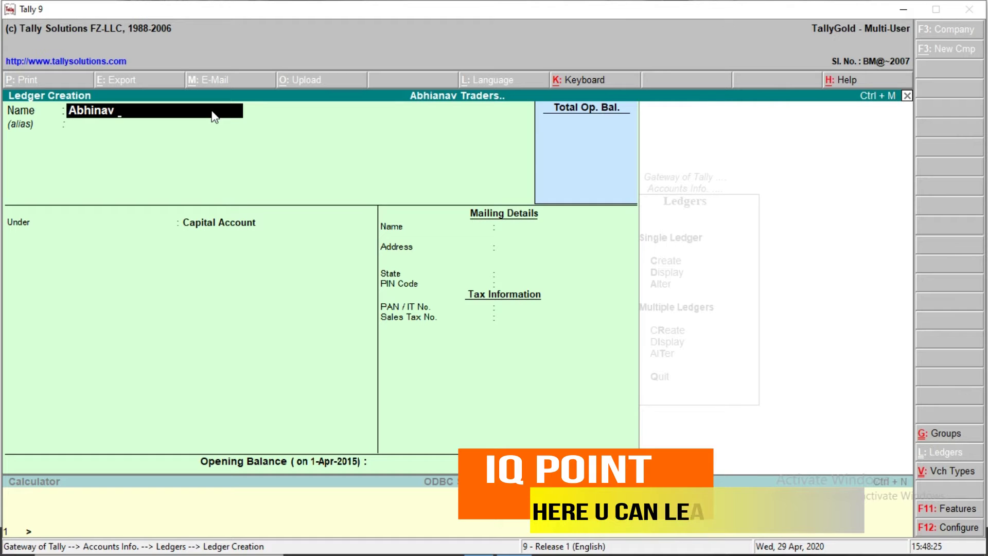
{"action": "type", "text": " (busi=s"}
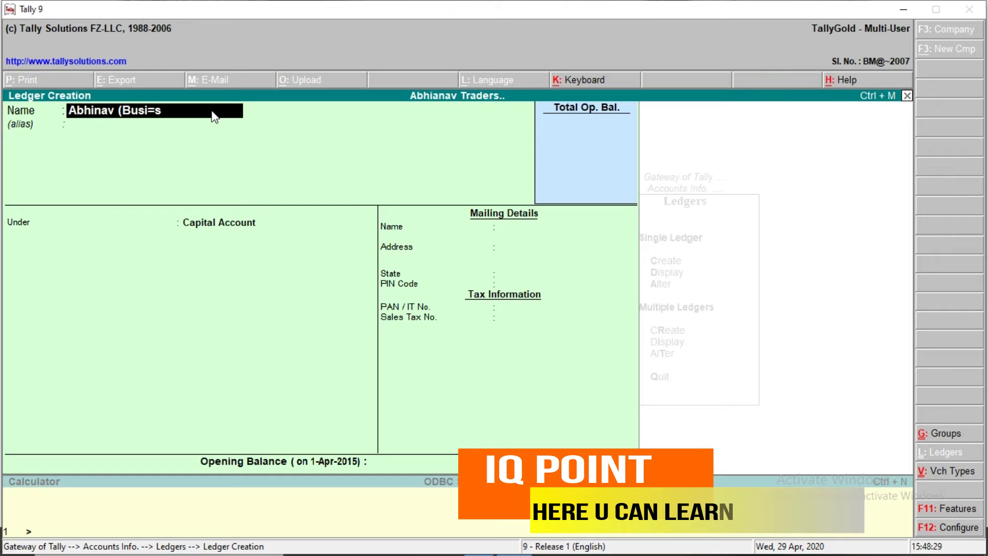
{"action": "key", "text": "BackSpace"}
{"action": "key", "text": "BackSpace"}
{"action": "key", "text": "BackSpace"}
{"action": "type", "text": "siness Man"}
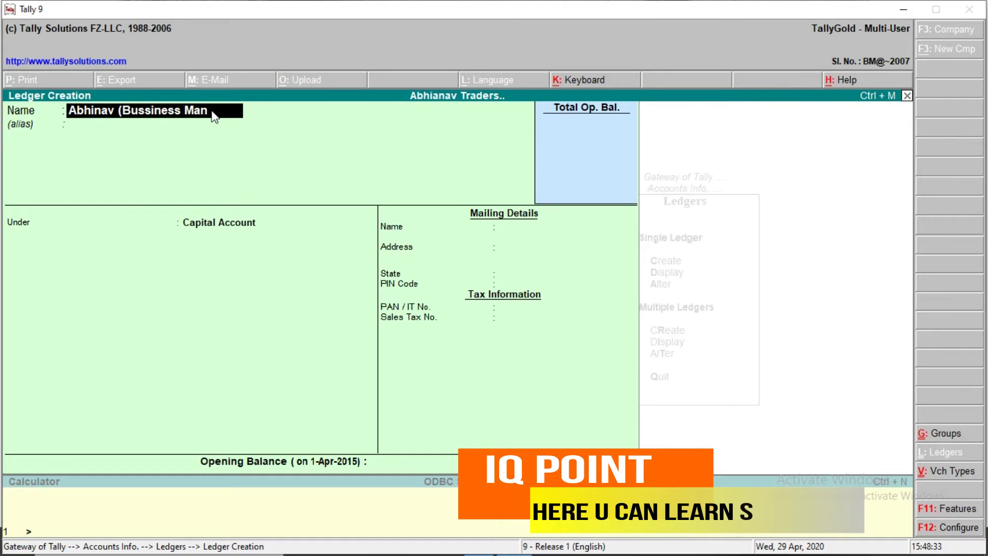
{"action": "type", "text": ")"}
{"action": "key", "text": "Return"}
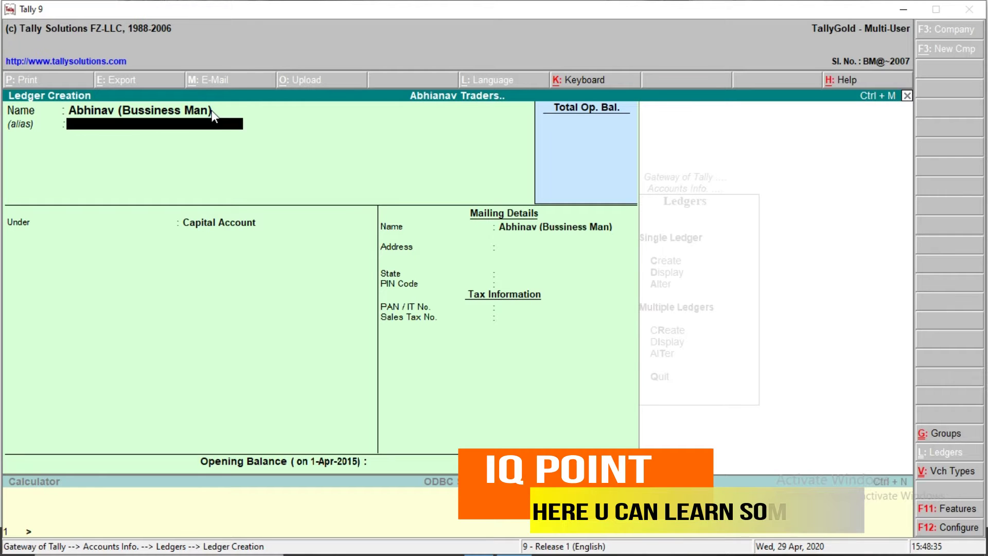
Step: Keep the owner's ledger under Capital Account, leave its address and tax details blank, and accept it
{"action": "key", "text": "Return"}
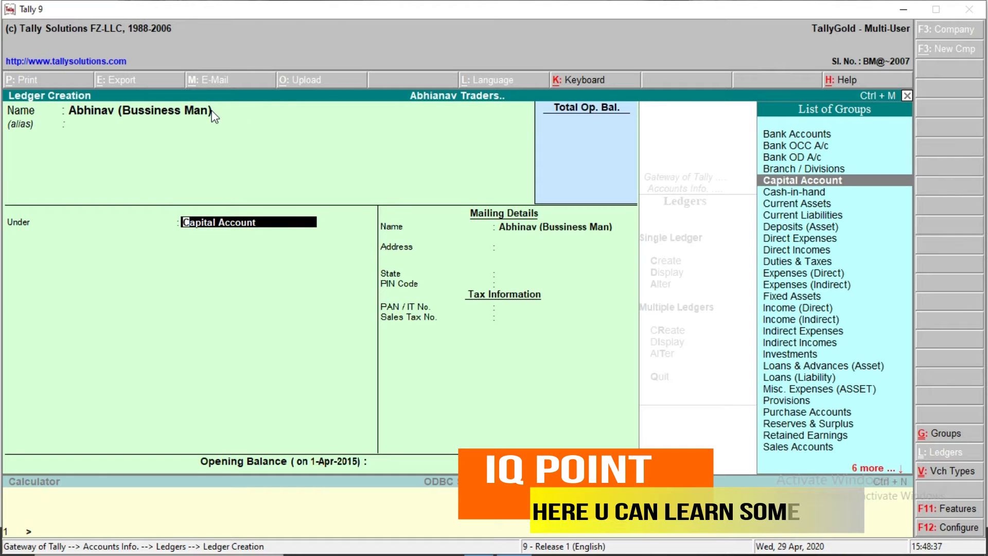
{"action": "key", "text": "Return"}
{"action": "key", "text": "Return"}
{"action": "key", "text": "Return"}
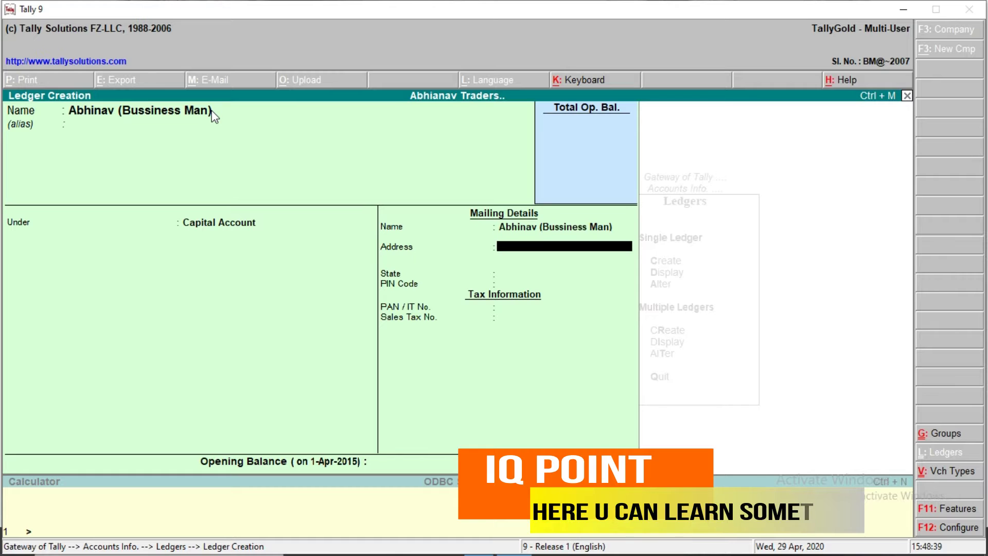
{"action": "key", "text": "Return"}
{"action": "key", "text": "Return"}
{"action": "key", "text": "Return"}
{"action": "key", "text": "Return"}
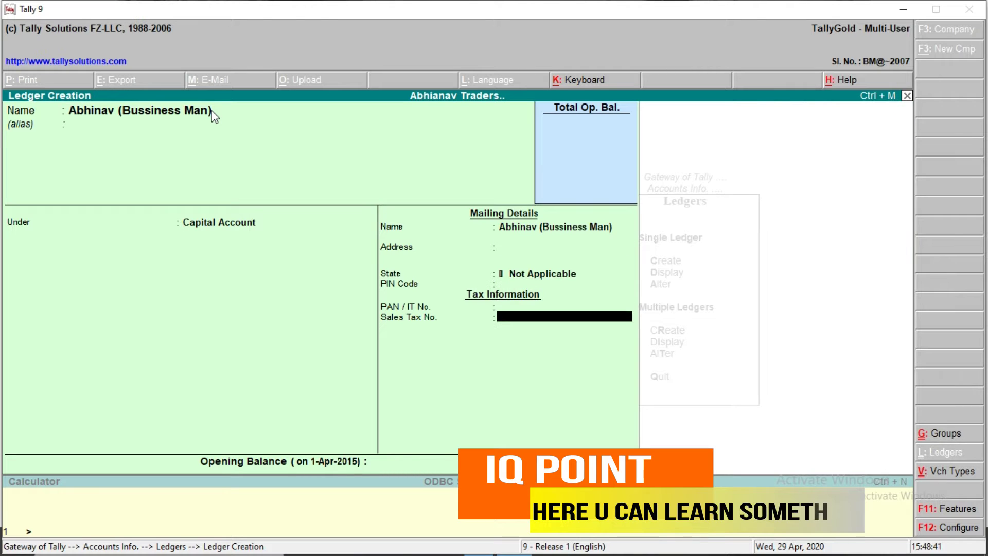
{"action": "key", "text": "Return"}
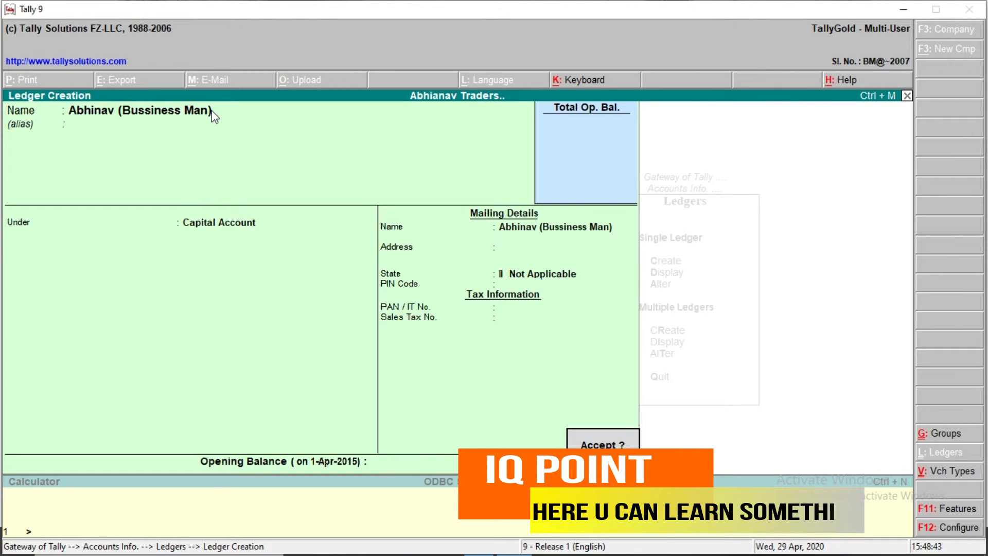
{"action": "key", "text": "Return"}
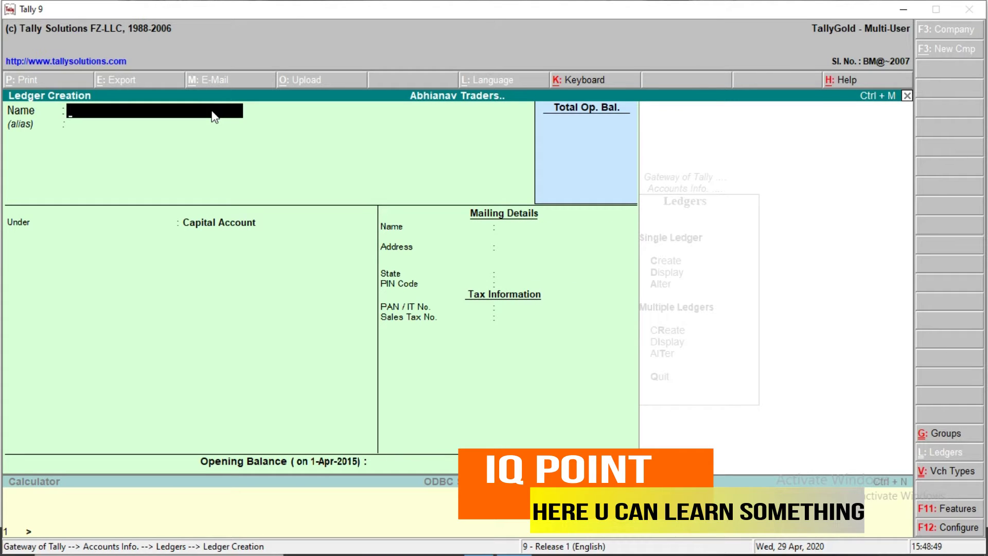
Step: Name the next ledger "Rahul Comapny(Sold Good)" and place it under Sundry Debtors
{"action": "type", "text": "Rahul Comapny("}
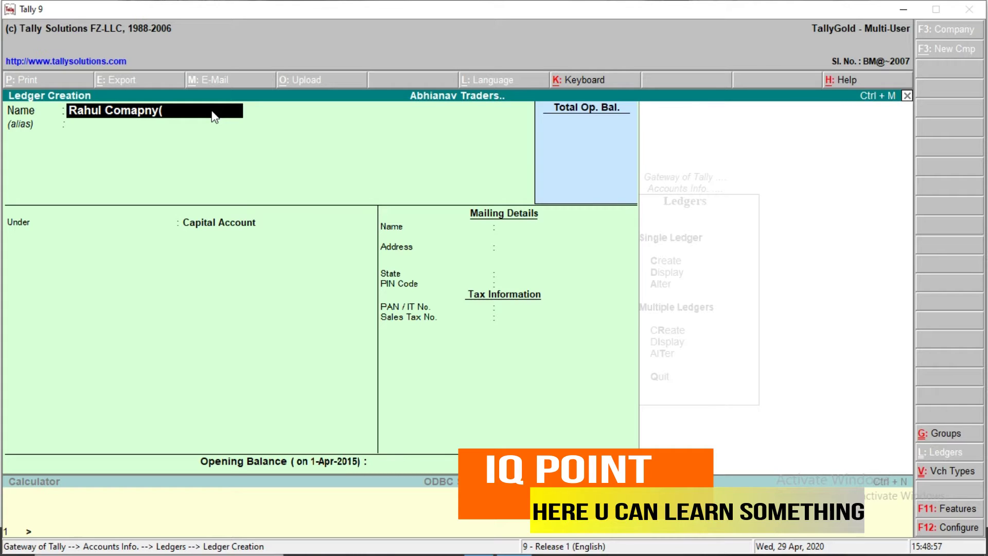
{"action": "type", "text": "Sold Good"}
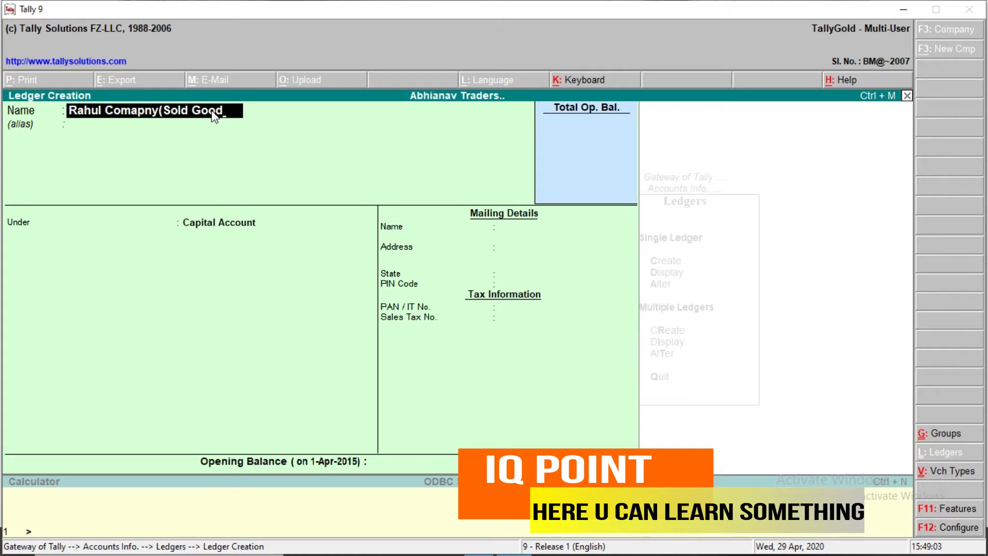
{"action": "type", "text": ")"}
{"action": "key", "text": "Return"}
{"action": "key", "text": "Return"}
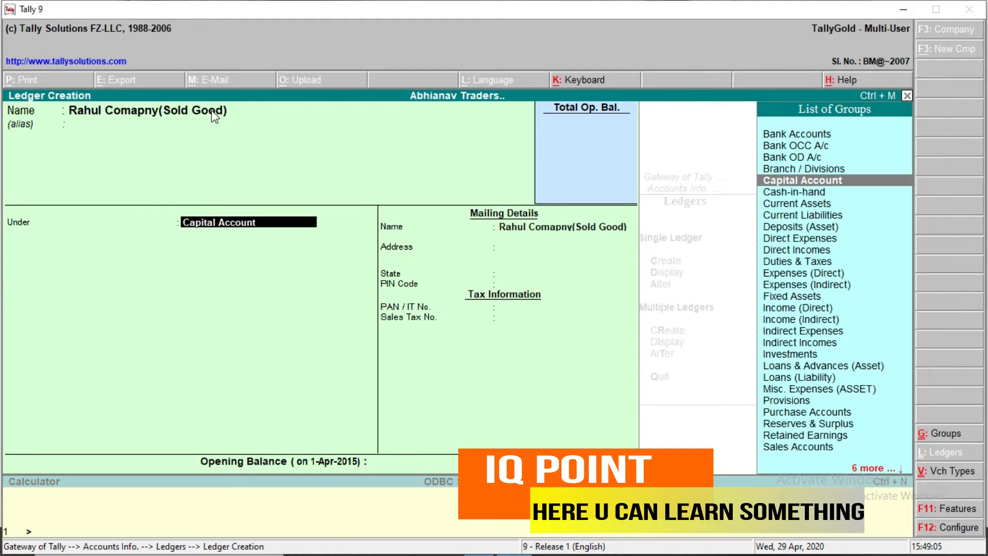
{"action": "type", "text": "Sun"}
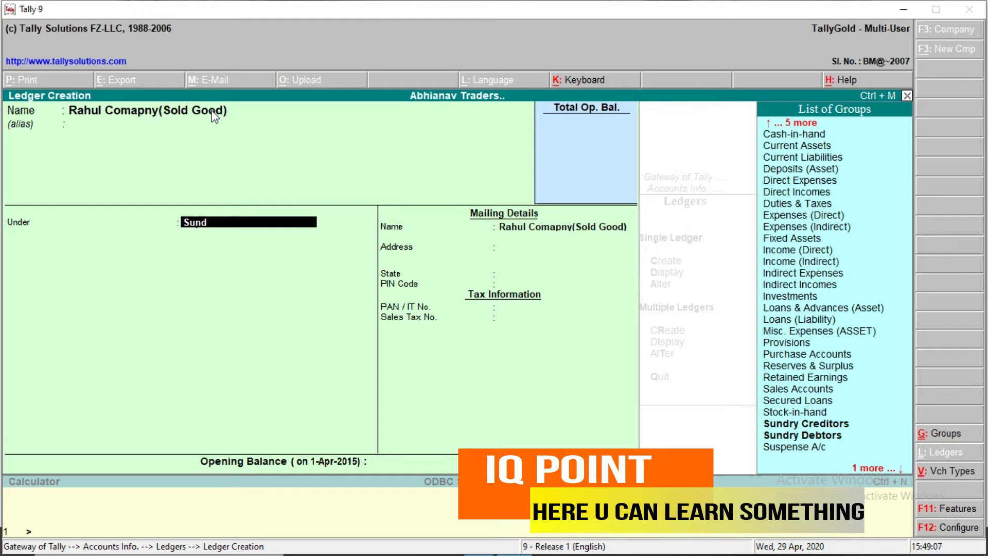
{"action": "type", "text": "d"}
{"action": "key", "text": "Down"}
{"action": "key", "text": "Return"}
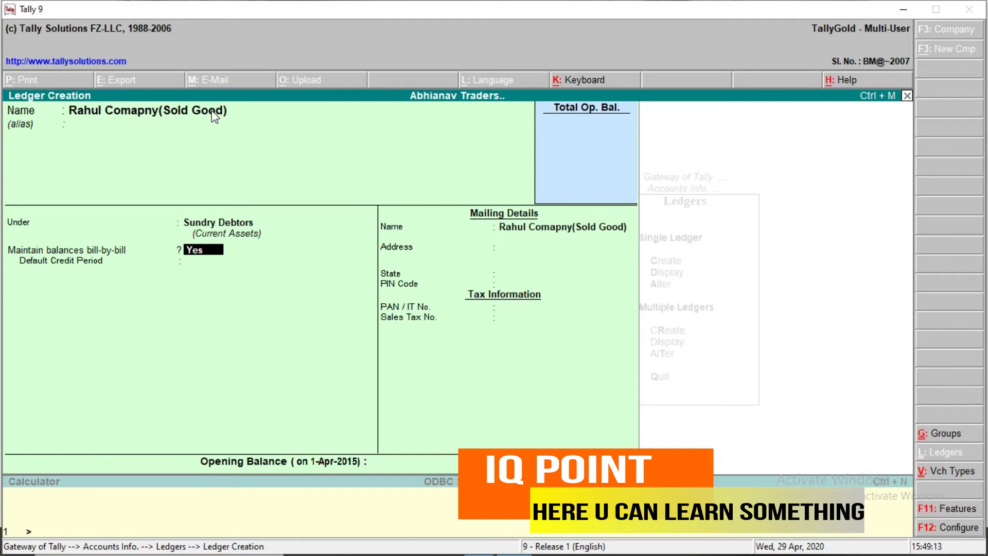
Step: Turn off bill-by-bill balances for the Rahul Comapny(Sold Good) ledger and accept it with blank mailing and tax details
{"action": "type", "text": "n"}
{"action": "key", "text": "Return"}
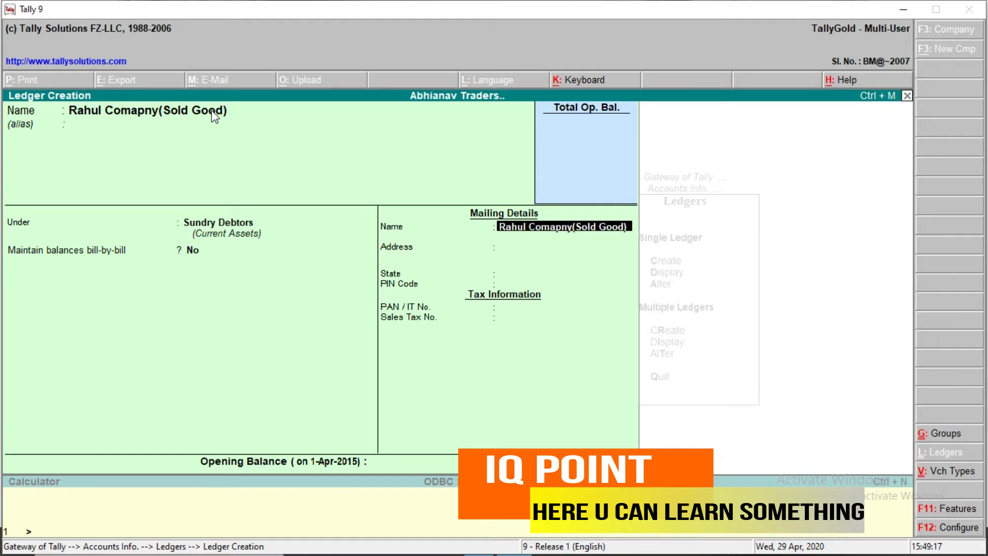
{"action": "left_click", "coordinate": [214, 117]}
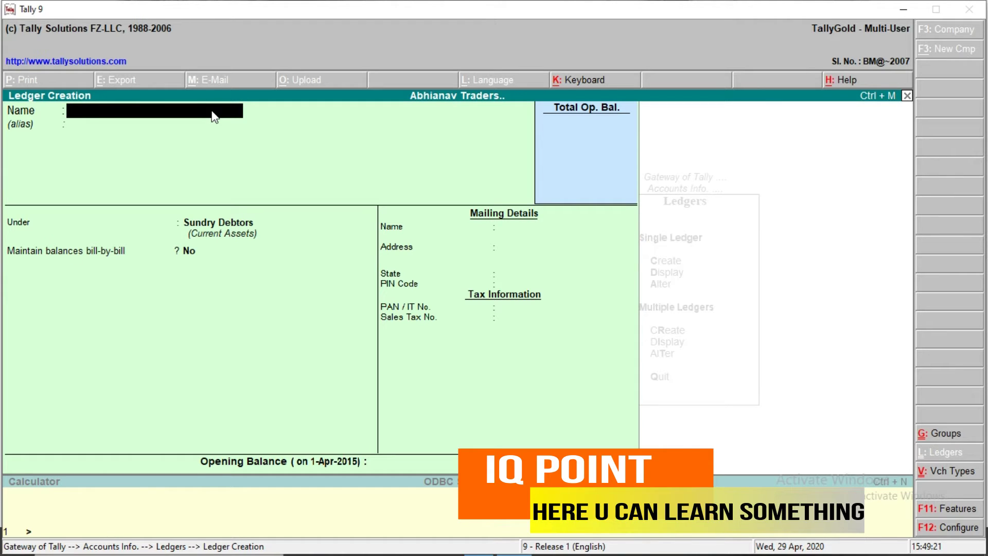
Step: Create a ledger named with the customer's first name followed by "(Sold)" under Sundry Debtors, leaving the address and tax details blank
{"action": "type", "text": "Gopal(Sold"}
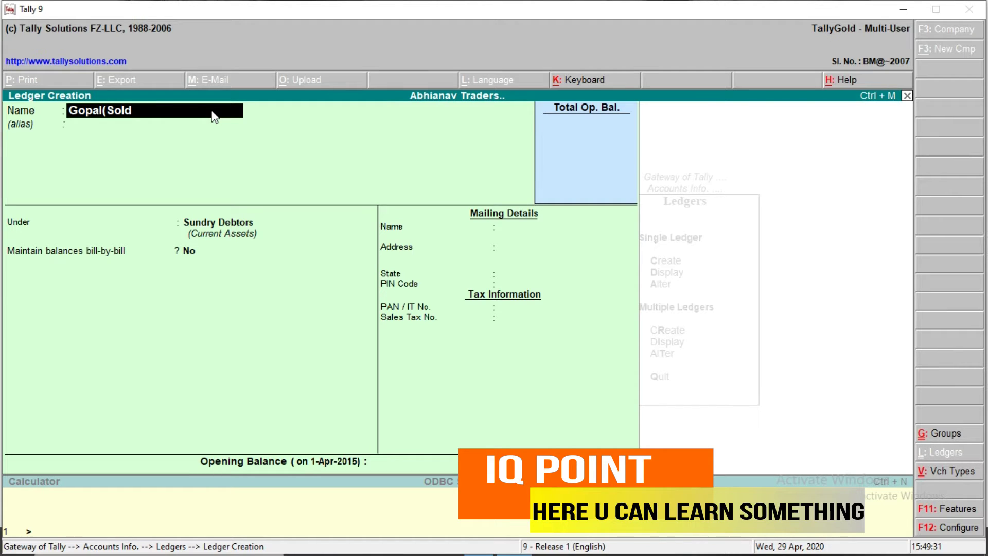
{"action": "key", "text": "Return"}
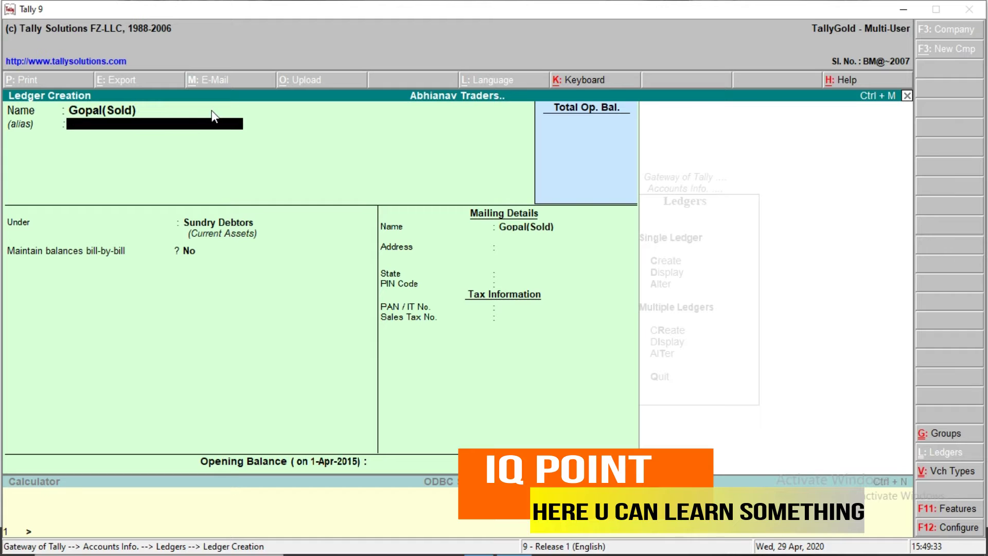
{"action": "key", "text": "Return"}
{"action": "key", "text": "Return"}
{"action": "key", "text": "Return"}
{"action": "key", "text": "Return"}
{"action": "key", "text": "Return"}
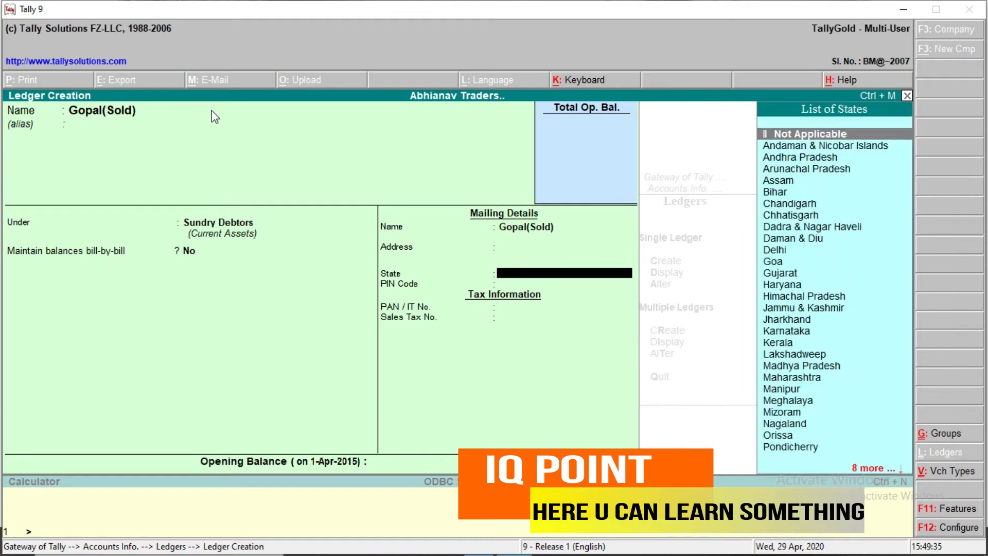
{"action": "key", "text": "Return"}
{"action": "key", "text": "Return"}
{"action": "key", "text": "Return"}
{"action": "key", "text": "Return"}
{"action": "key", "text": "Return"}
{"action": "key", "text": "Return"}
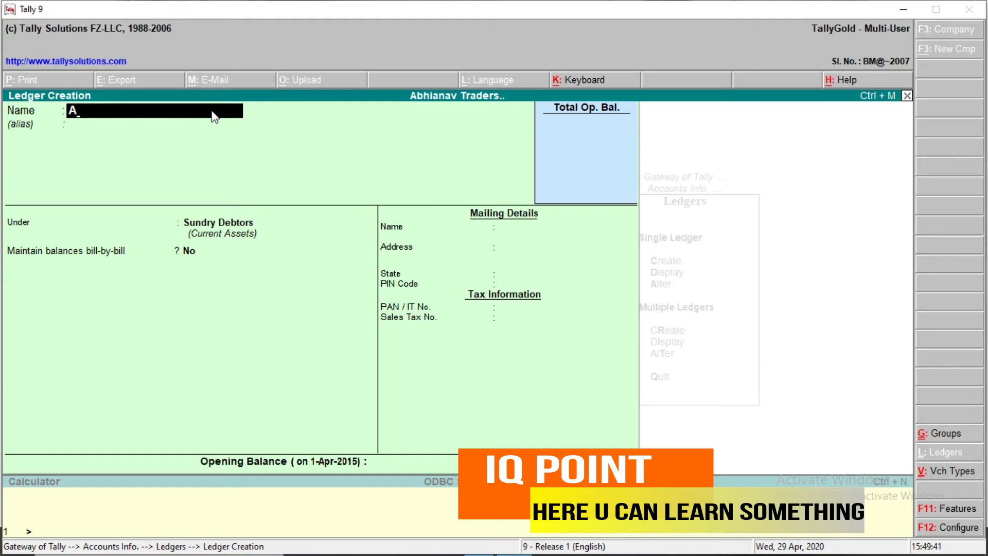
Step: Create another Sundry Debtors ledger named with a second customer's first name followed by " (Sold)", with state Not Applicable and no opening balance
{"action": "type", "text": "Arvind (Sold"}
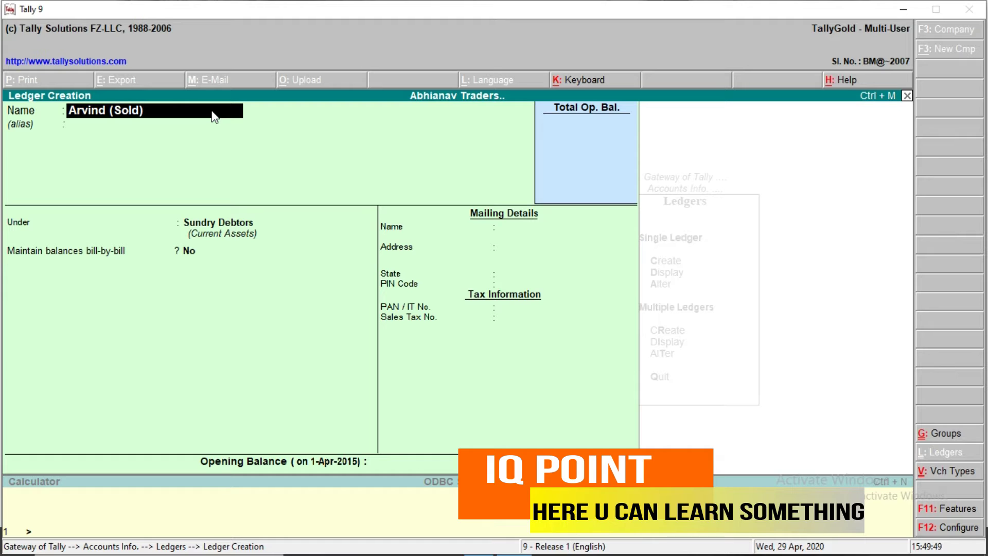
{"action": "key", "text": "Return"}
{"action": "key", "text": "Return"}
{"action": "key", "text": "Return"}
{"action": "key", "text": "Return"}
{"action": "key", "text": "Return"}
{"action": "key", "text": "Return"}
{"action": "key", "text": "Return"}
{"action": "key", "text": "Return"}
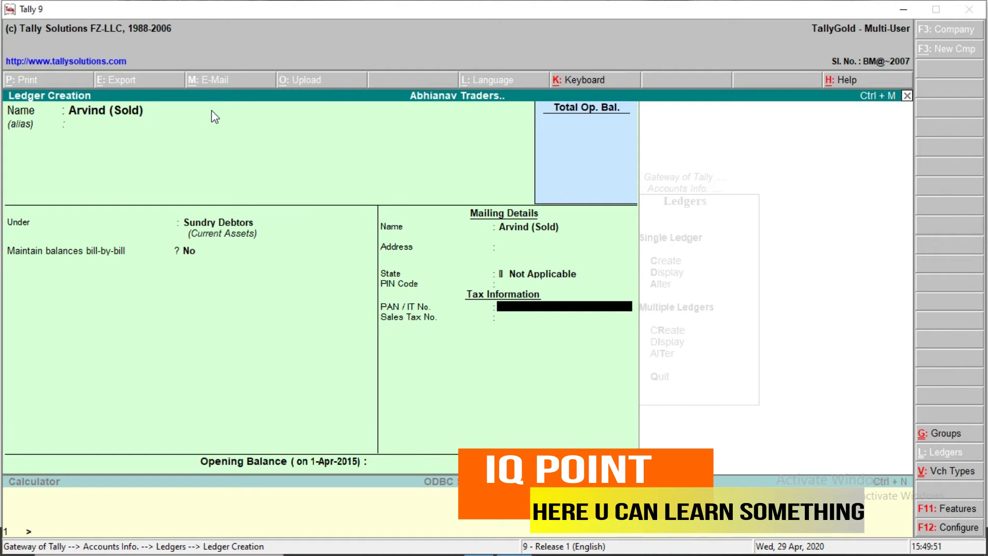
{"action": "key", "text": "Return"}
{"action": "key", "text": "Return"}
{"action": "key", "text": "Return"}
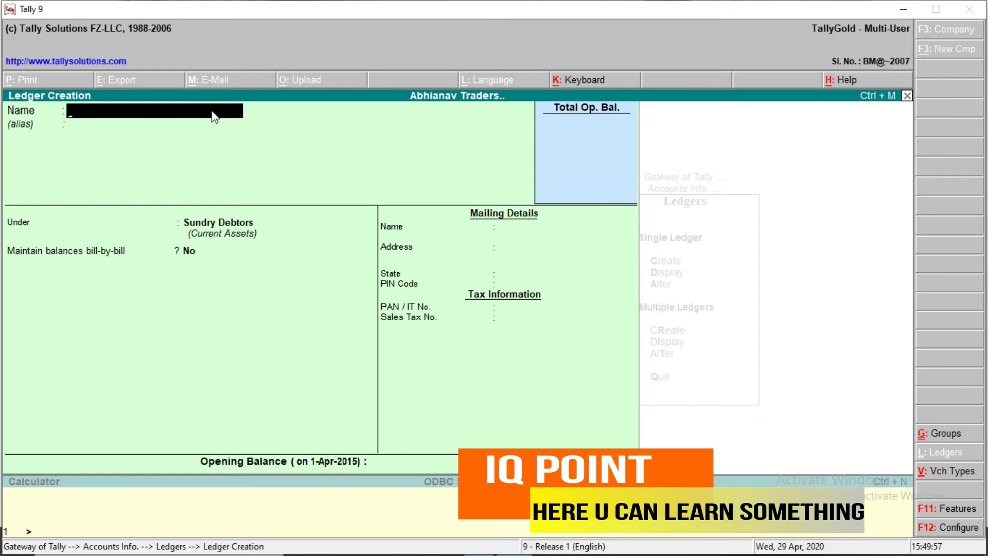
Step: Name the next ledger "Gunjan Traders(Purchase)" and place it under Sundry Creditors without bill-by-bill balances
{"action": "type", "text": "Gunjan traders("}
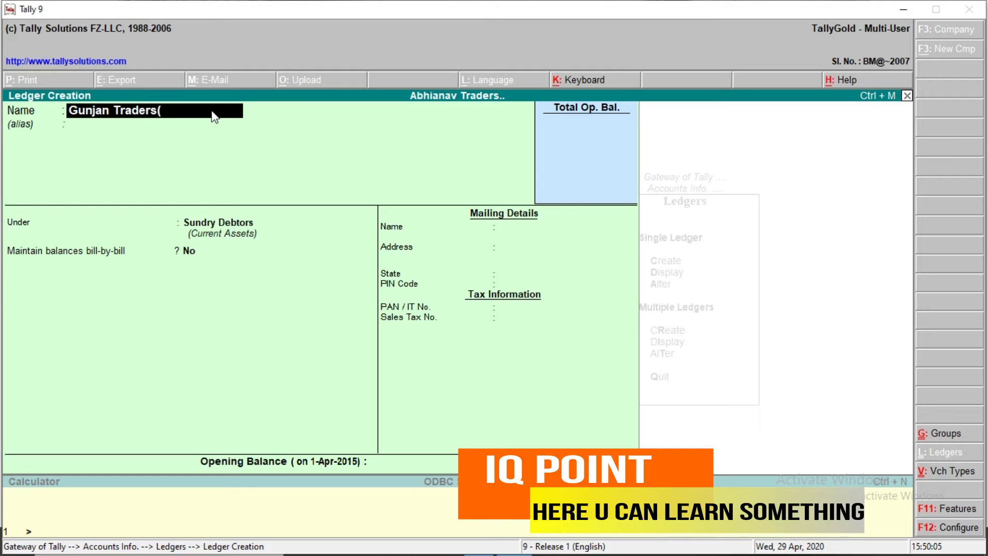
{"action": "type", "text": "se)"}
{"action": "key", "text": "Return"}
{"action": "key", "text": "Return"}
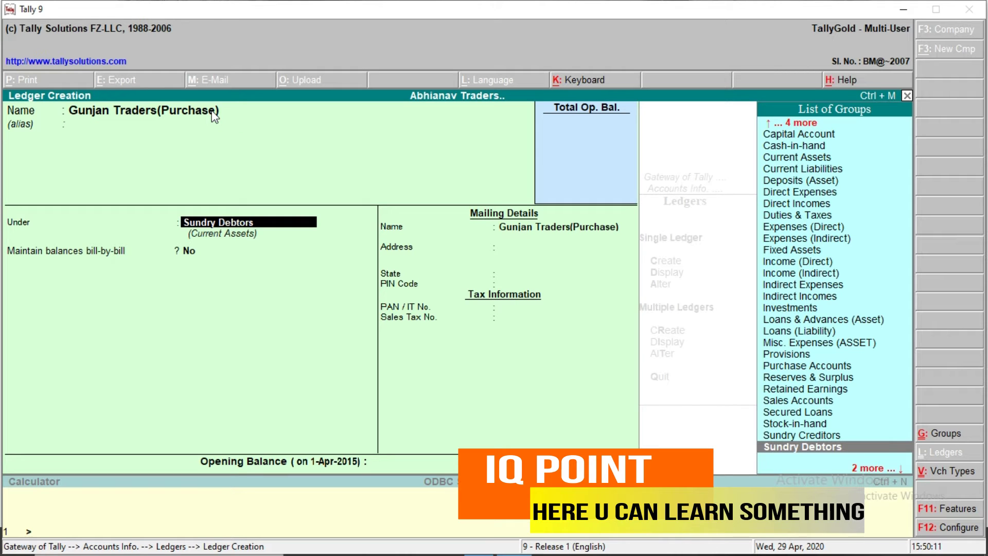
{"action": "key", "text": "Up"}
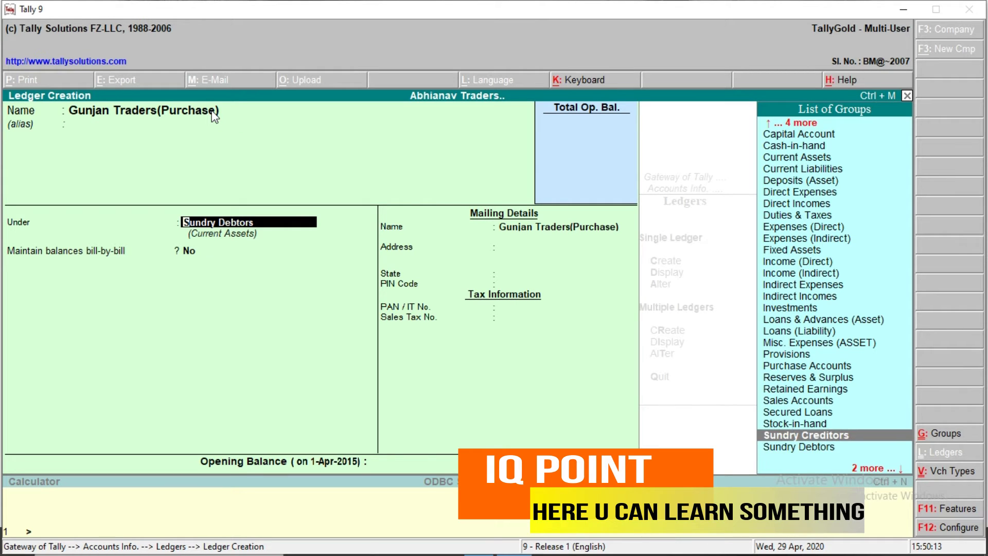
{"action": "key", "text": "Return"}
{"action": "key", "text": "Return"}
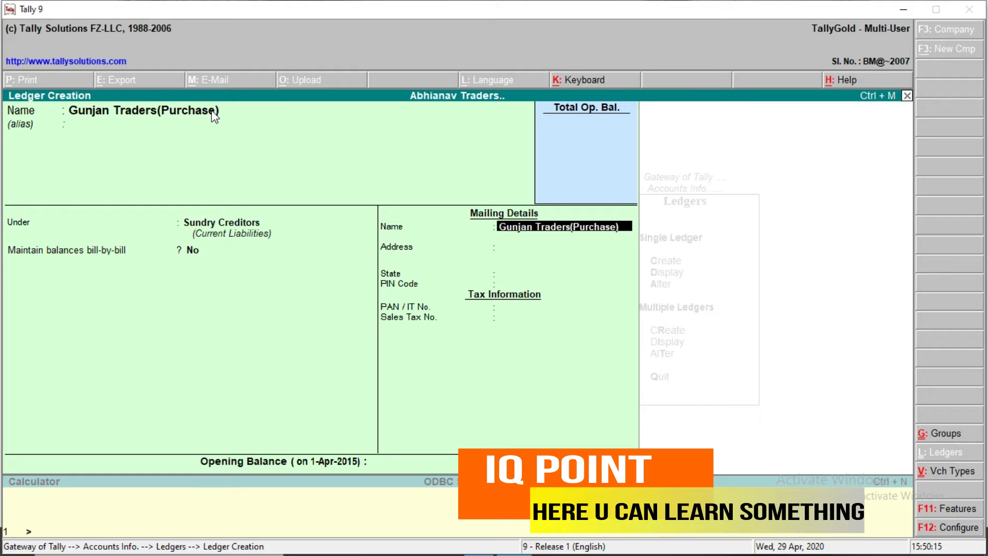
Step: Leave the Gunjan Traders ledger's address, tax details and opening balance blank, keep state Not Applicable, and accept it
{"action": "key", "text": "Return"}
{"action": "key", "text": "Return"}
{"action": "key", "text": "Return"}
{"action": "key", "text": "Return"}
{"action": "key", "text": "Return"}
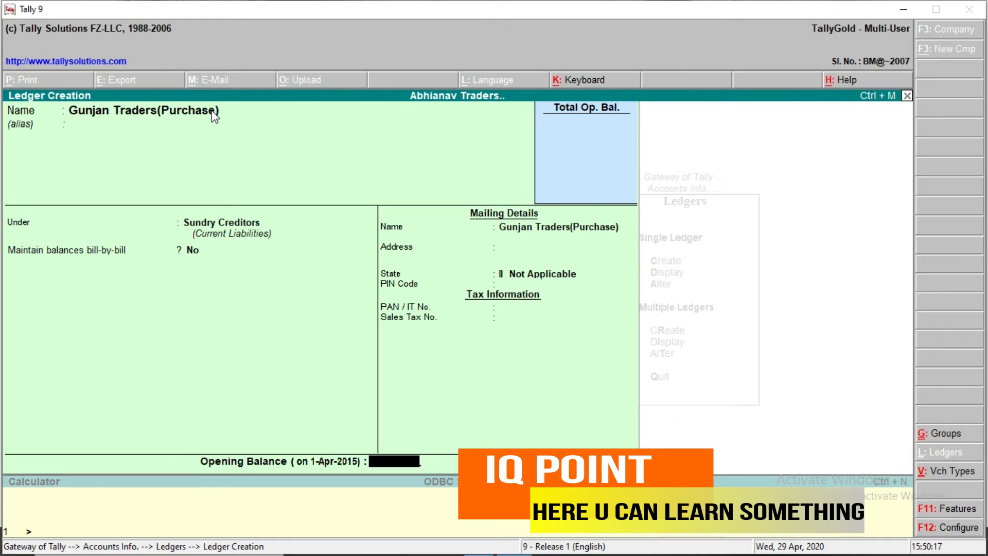
{"action": "key", "text": "Return"}
{"action": "key", "text": "Return"}
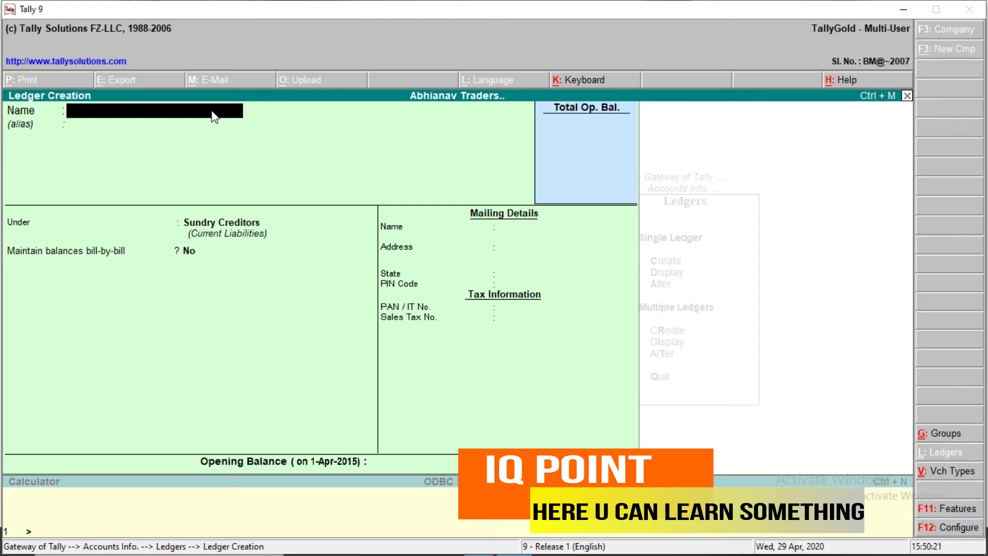
Step: Name the next ledger with the supplier's first name followed by "(Purchase)" and keep it under Sundry Creditors
{"action": "type", "text": "Kapil"}
{"action": "key", "text": "Return"}
{"action": "key", "text": "Return"}
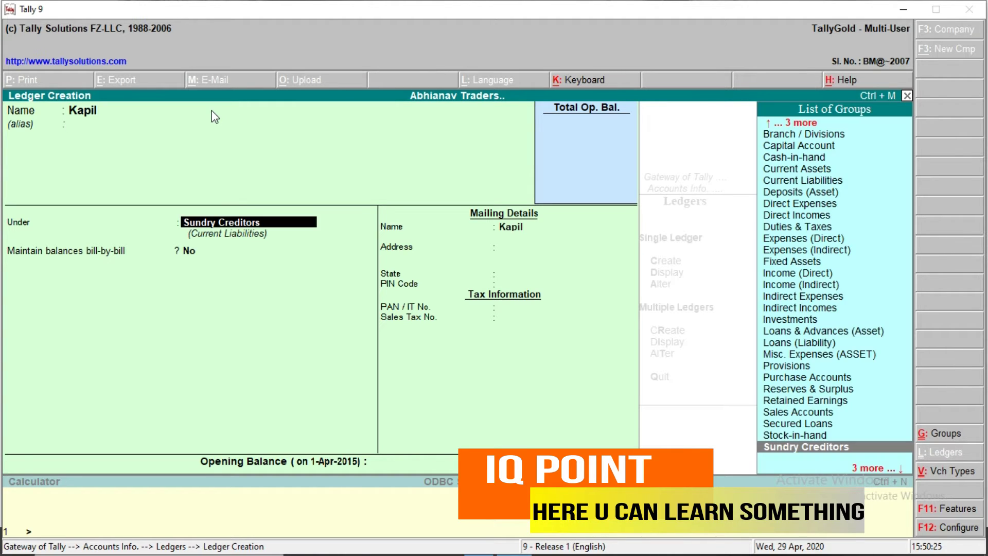
{"action": "key", "text": "BackSpace"}
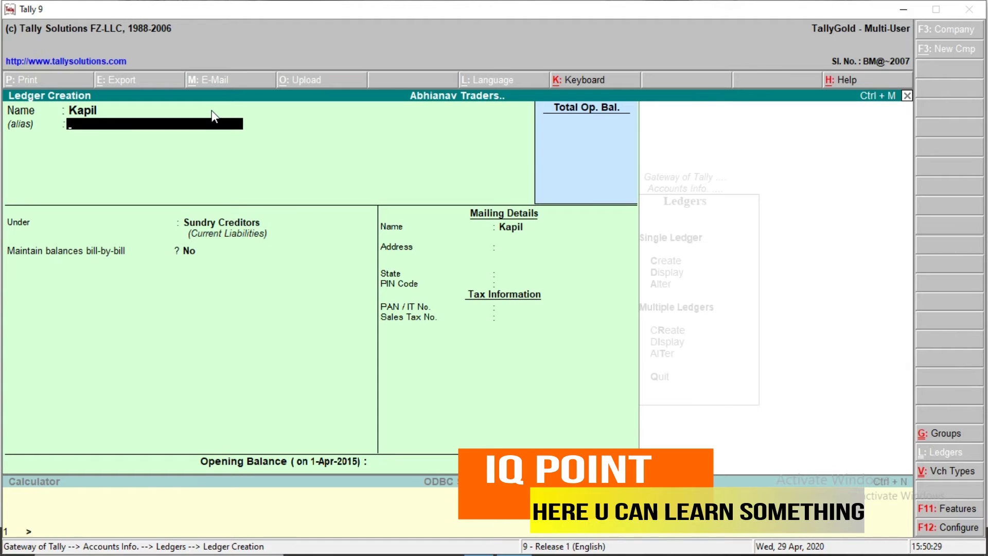
{"action": "left_click", "coordinate": [212, 111]}
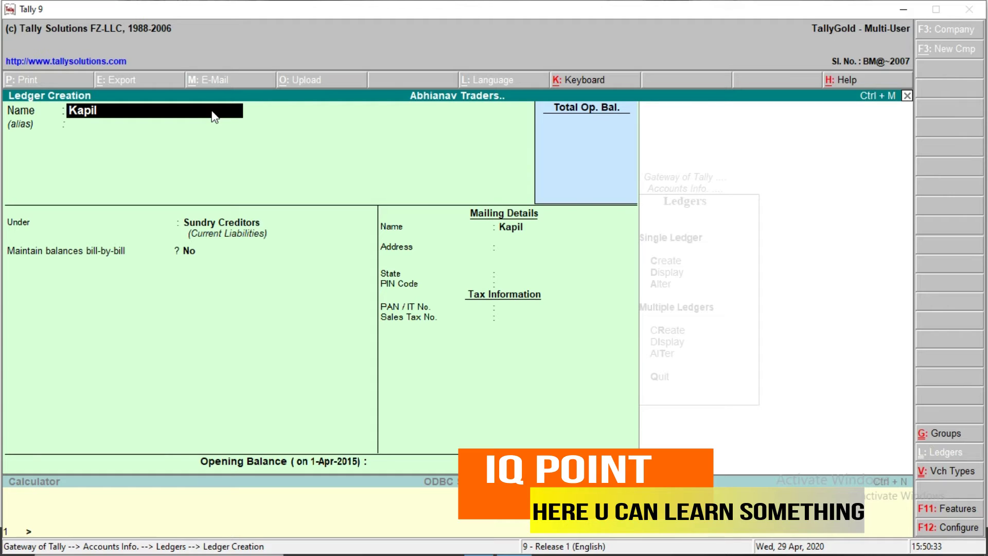
{"action": "type", "text": "(Purchase)"}
{"action": "key", "text": "Return"}
{"action": "key", "text": "Return"}
{"action": "key", "text": "Return"}
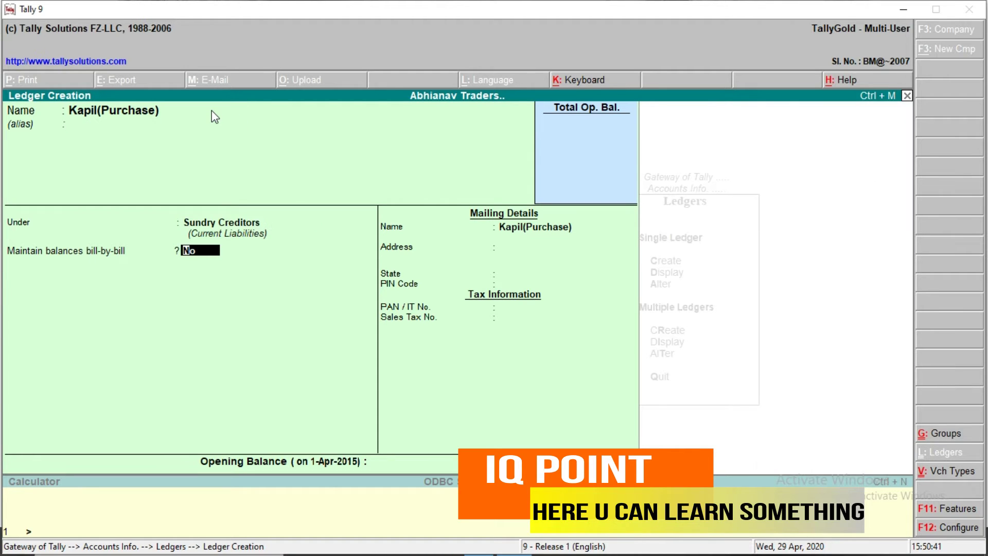
Step: Keep bill-by-bill balances off for this supplier's ledger, leave its mailing and tax details blank, and accept it
{"action": "key", "text": "Return"}
{"action": "key", "text": "Return"}
{"action": "key", "text": "Return"}
{"action": "key", "text": "Return"}
{"action": "key", "text": "Return"}
{"action": "key", "text": "Return"}
{"action": "key", "text": "Return"}
{"action": "key", "text": "Return"}
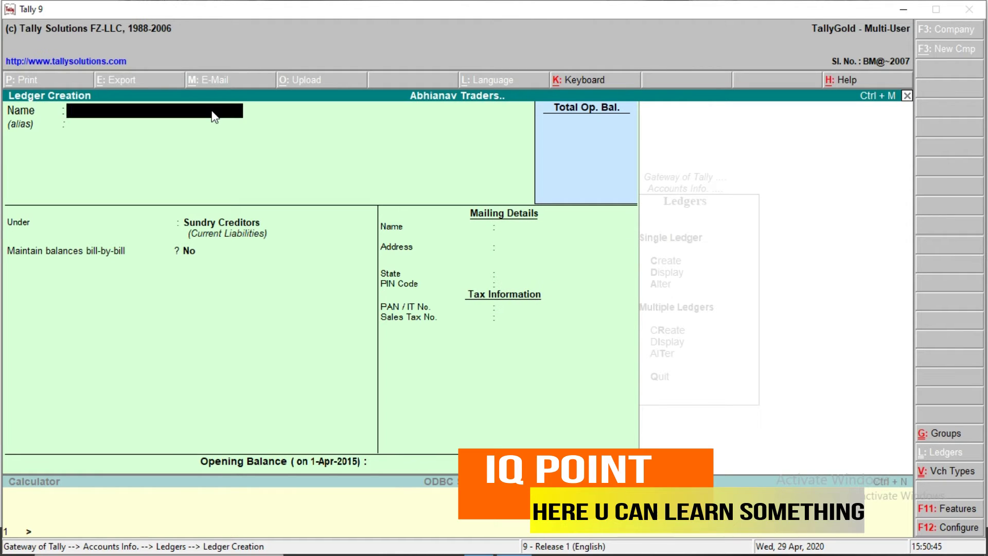
Step: Create another Sundry Creditors ledger named with a second supplier's first name followed by "(Purchase)", leaving its address and tax details blank
{"action": "type", "text": "Ravi(Purchas"}
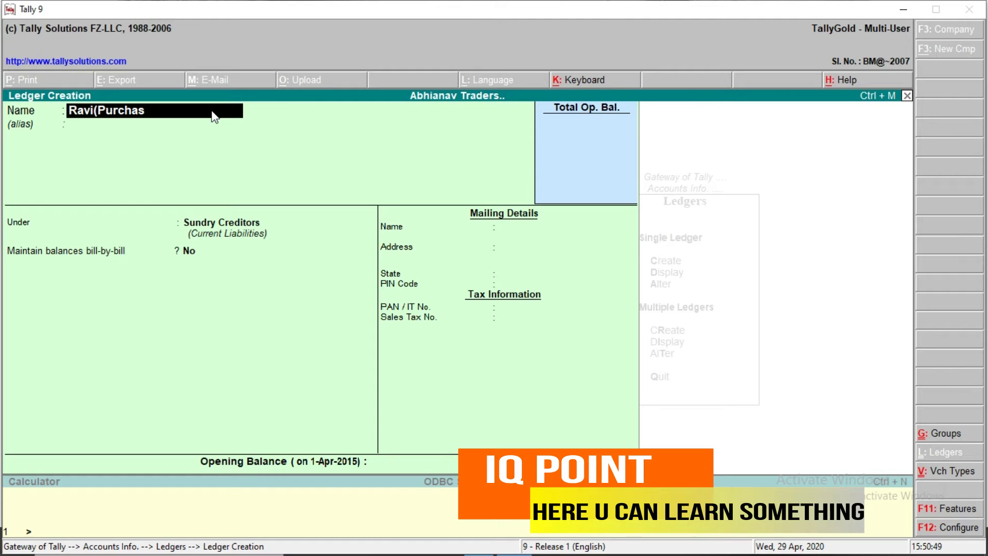
{"action": "type", "text": "e)"}
{"action": "key", "text": "Return"}
{"action": "key", "text": "Return"}
{"action": "key", "text": "Return"}
{"action": "key", "text": "Return"}
{"action": "key", "text": "Return"}
{"action": "key", "text": "Return"}
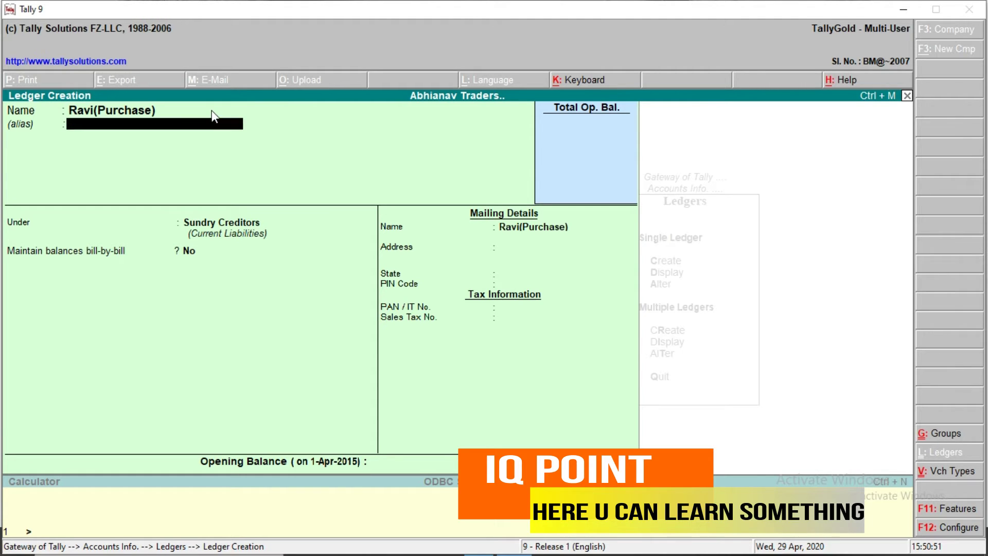
{"action": "key", "text": "Return"}
{"action": "key", "text": "Return"}
{"action": "key", "text": "Return"}
{"action": "key", "text": "Return"}
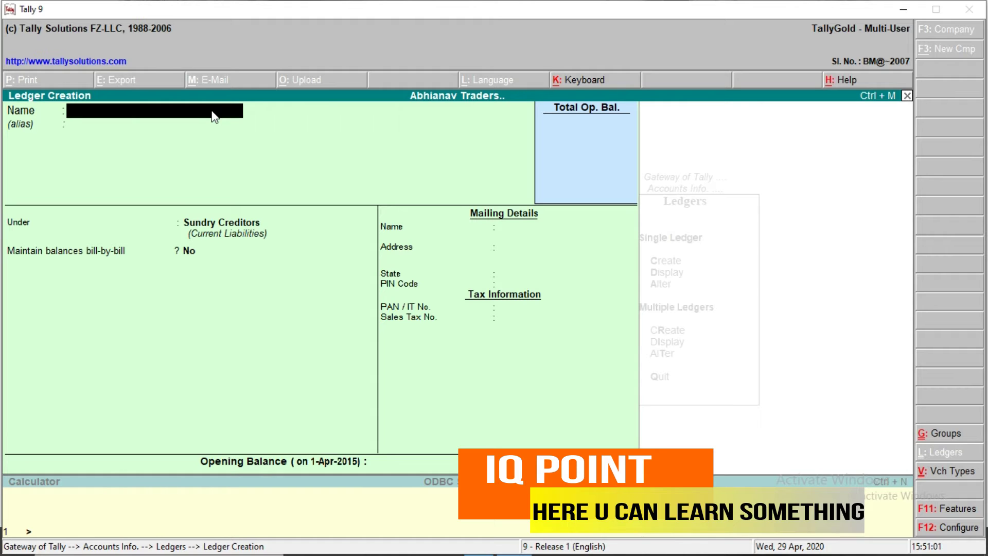
Step: Create a ledger named "Salary" under Indirect Expenses with no opening balance
{"action": "type", "text": "Salary"}
{"action": "key", "text": "Return"}
{"action": "key", "text": "Return"}
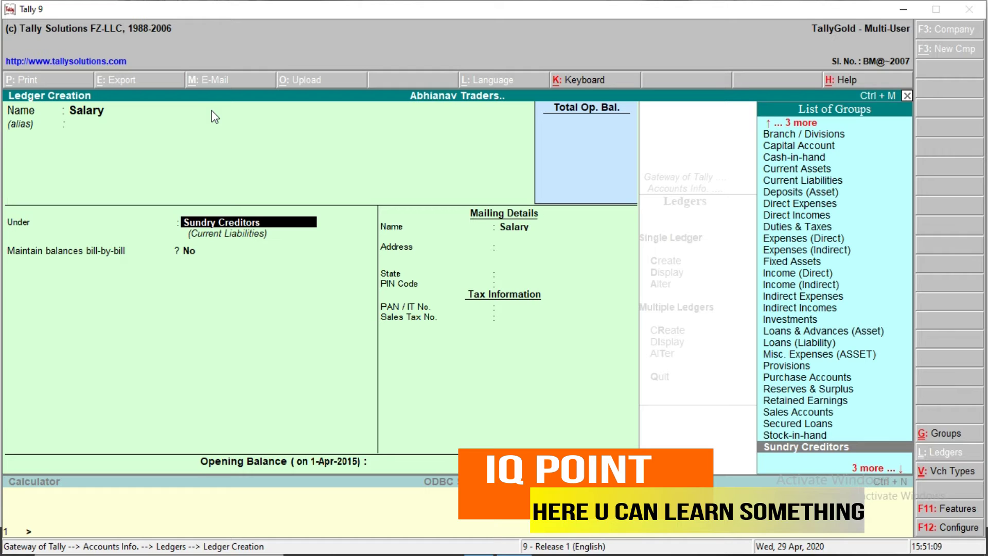
{"action": "type", "text": "Indire"}
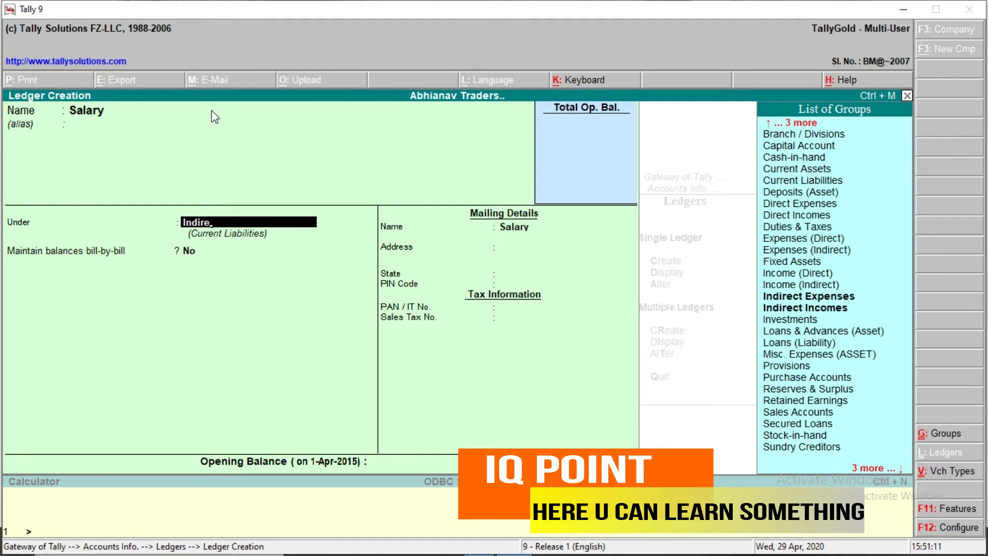
{"action": "key", "text": "Return"}
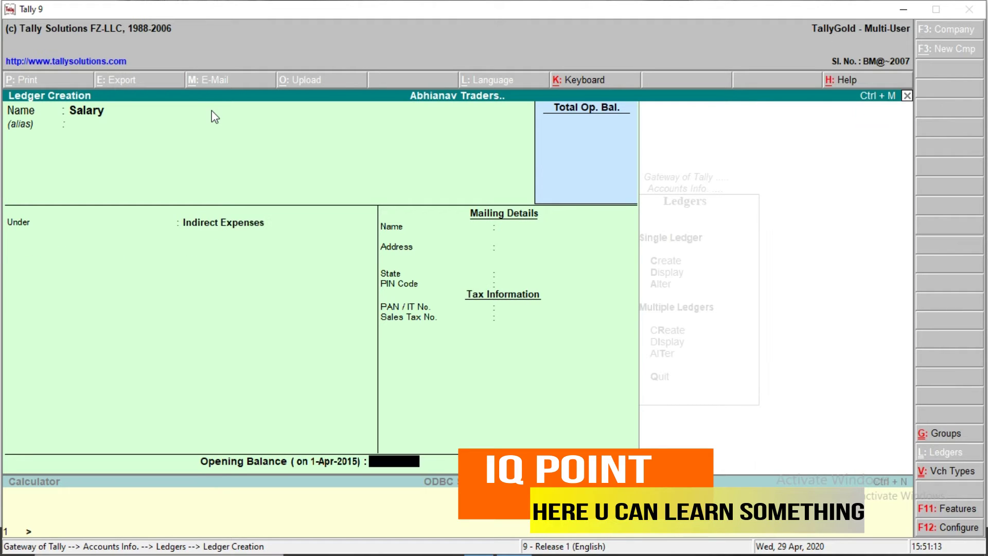
{"action": "key", "text": "Return"}
{"action": "key", "text": "Return"}
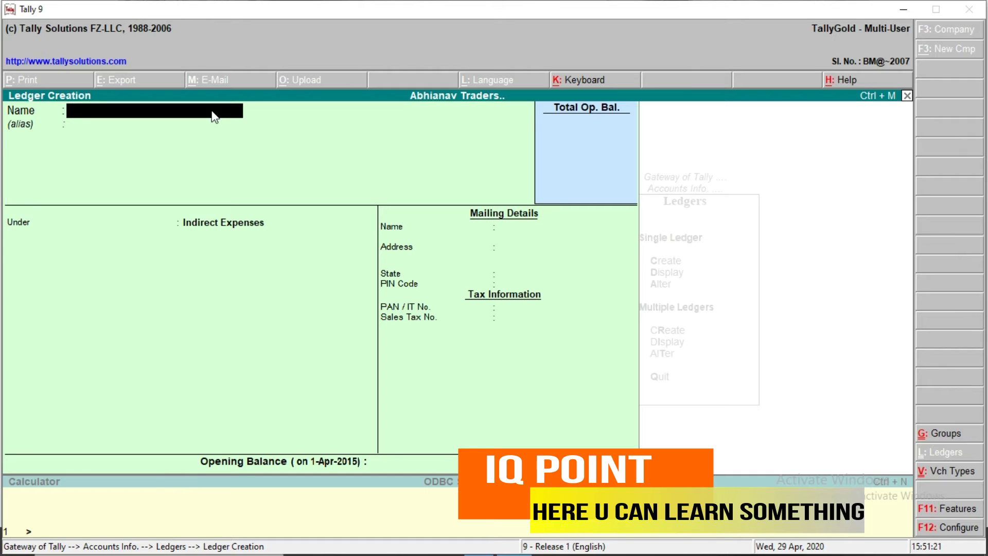
Step: Create a ledger named "Rent" under Indirect Expenses with no opening balance
{"action": "type", "text": "Rent"}
{"action": "key", "text": "Return"}
{"action": "key", "text": "Return"}
{"action": "key", "text": "Return"}
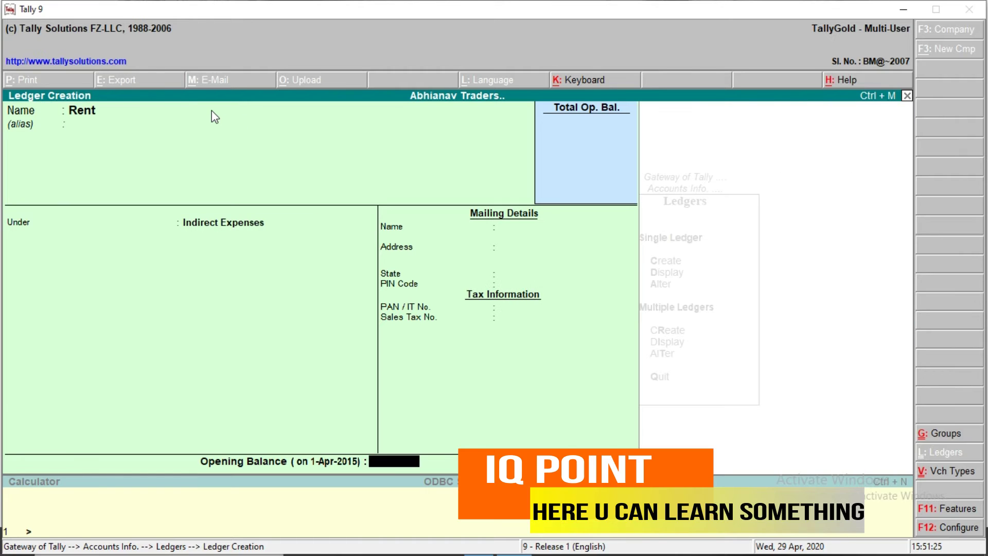
{"action": "key", "text": "Return"}
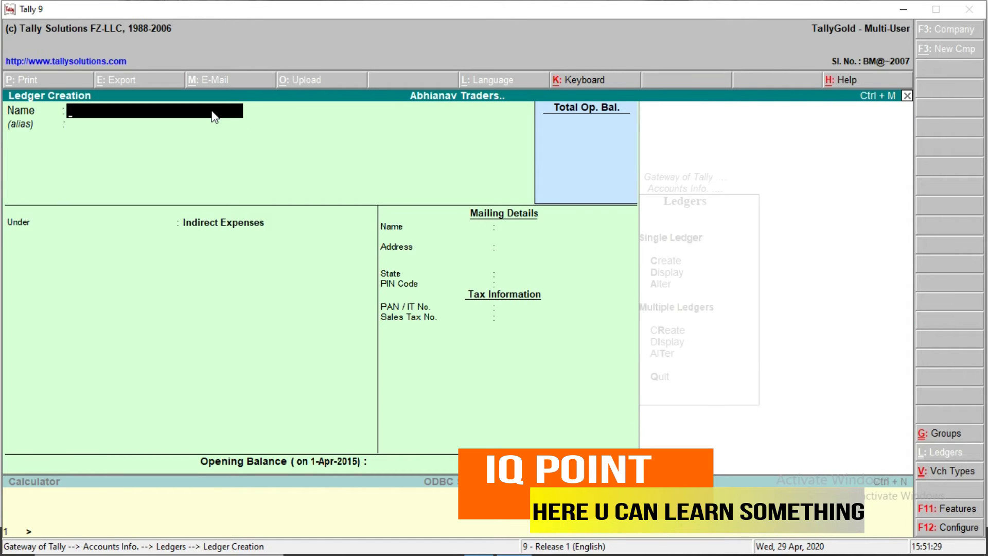
Step: Create a ledger named "Office Maintance Charge" under Indirect Expenses with no opening balance
{"action": "type", "text": "Office Maintanc"}
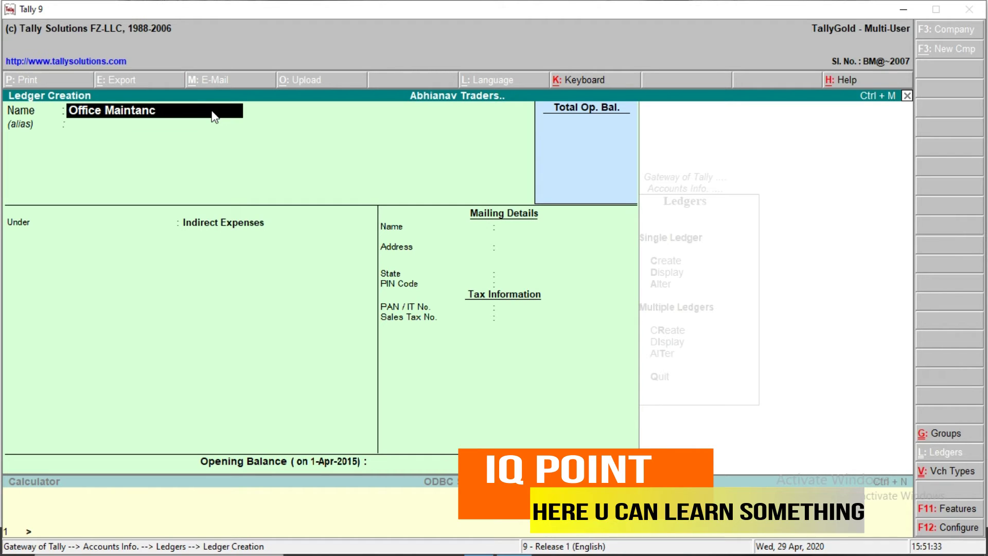
{"action": "type", "text": "e Charge"}
{"action": "key", "text": "Return"}
{"action": "key", "text": "Return"}
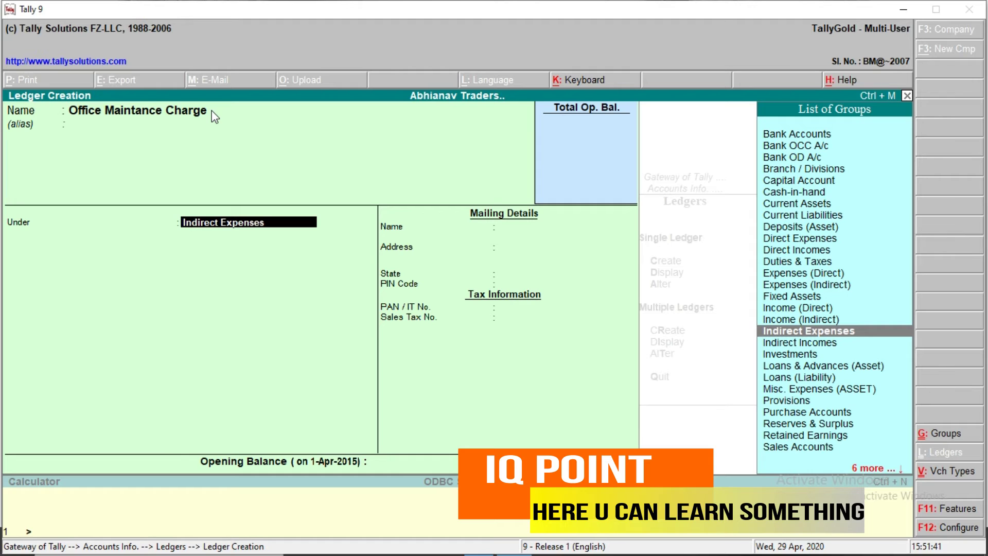
{"action": "key", "text": "Return"}
{"action": "key", "text": "Return"}
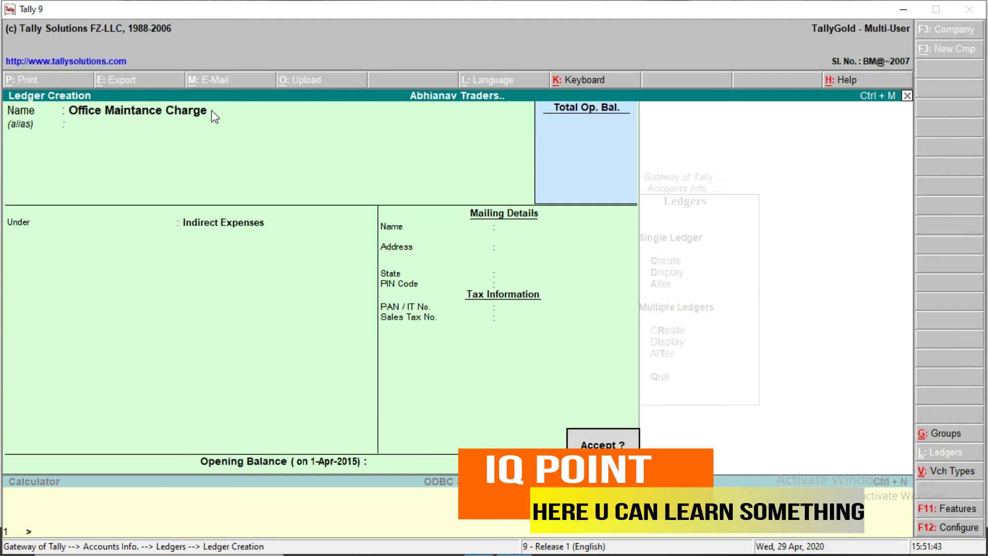
{"action": "key", "text": "Return"}
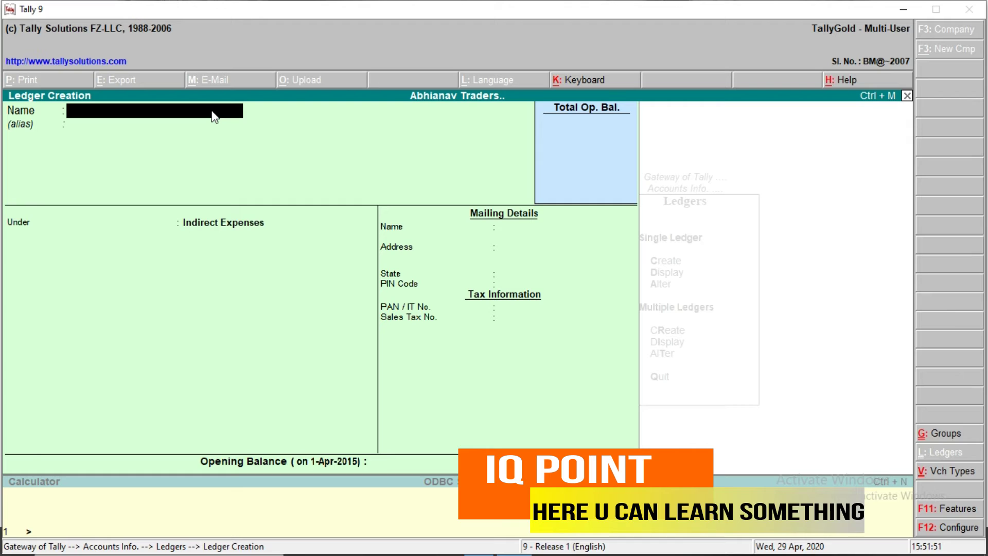
Step: Create a ledger named "Interest Recived" under Indirect Incomes with no opening balance
{"action": "type", "text": "Interest Recived"}
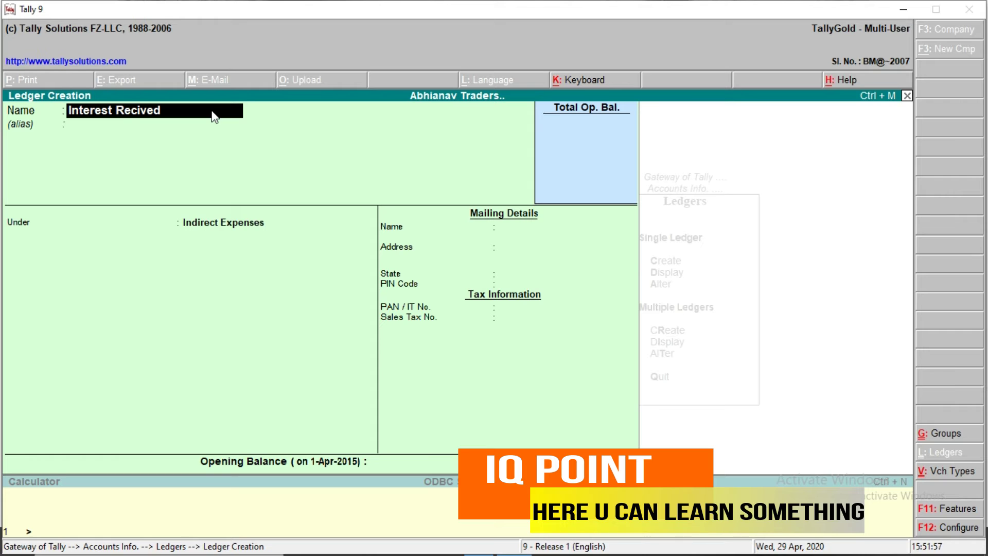
{"action": "key", "text": "Return"}
{"action": "key", "text": "Return"}
{"action": "type", "text": "Indire"}
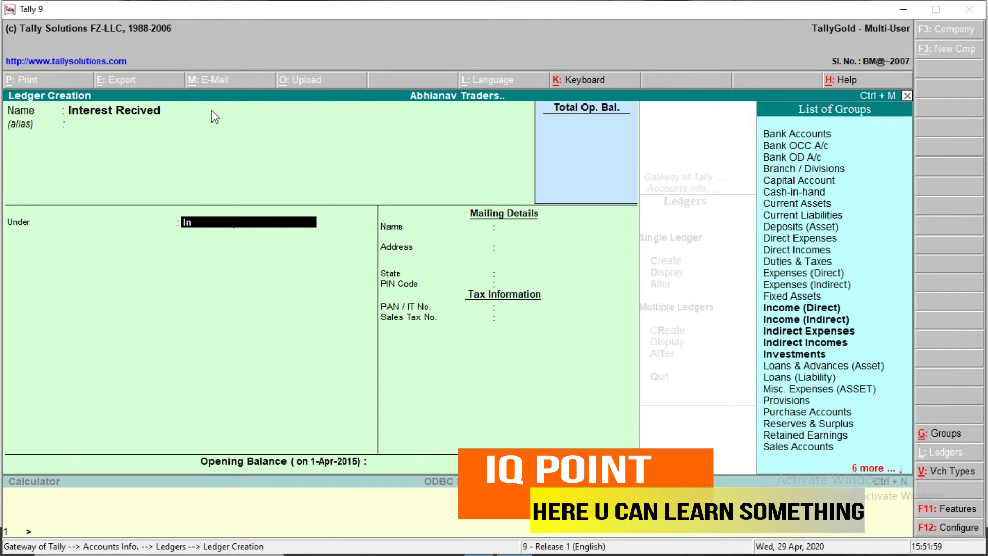
{"action": "key", "text": "Down"}
{"action": "key", "text": "Down"}
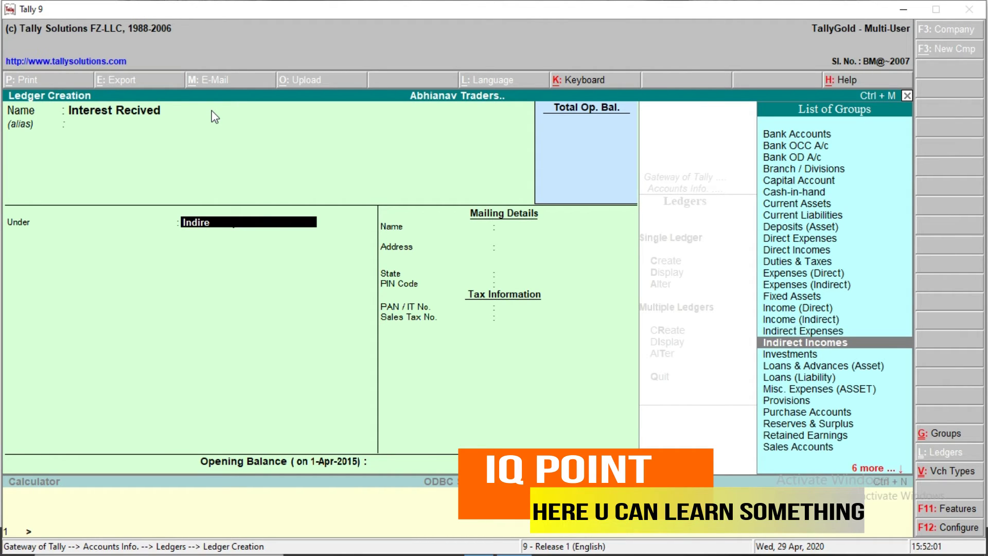
{"action": "key", "text": "Return"}
{"action": "key", "text": "Return"}
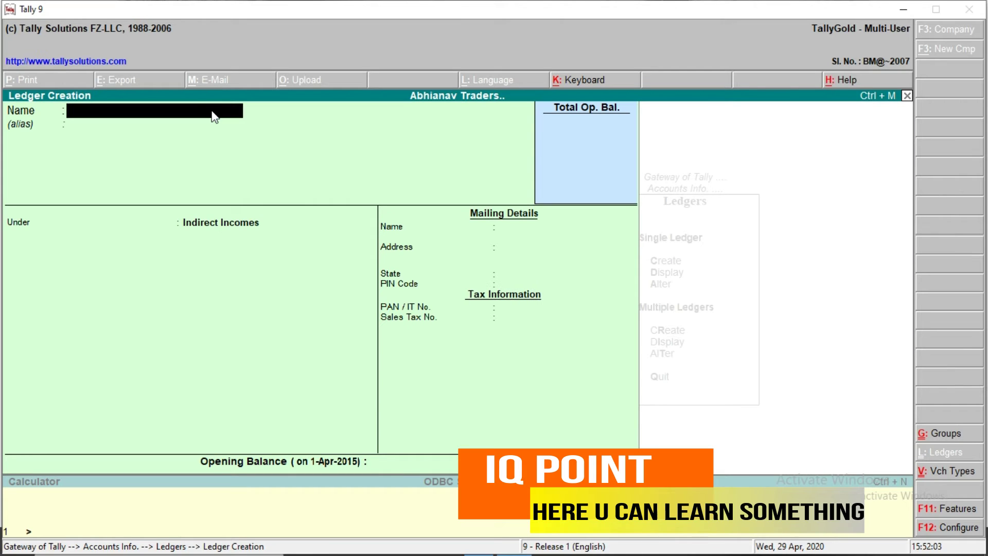
Step: Create a ledger named "Discount Recived" under Indirect Incomes with no opening balance
{"action": "type", "text": "Discount Recived"}
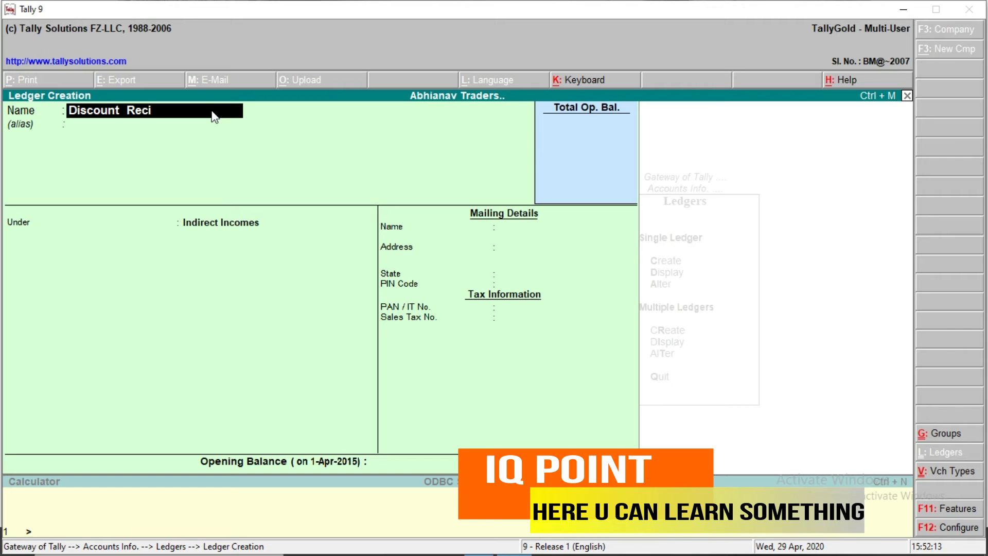
{"action": "key", "text": "Return"}
{"action": "key", "text": "Return"}
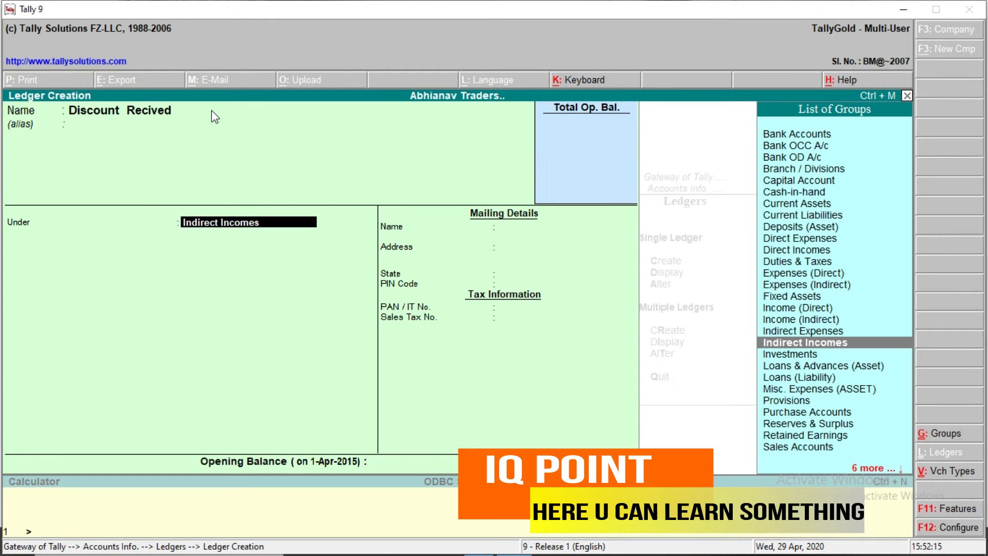
{"action": "key", "text": "Return"}
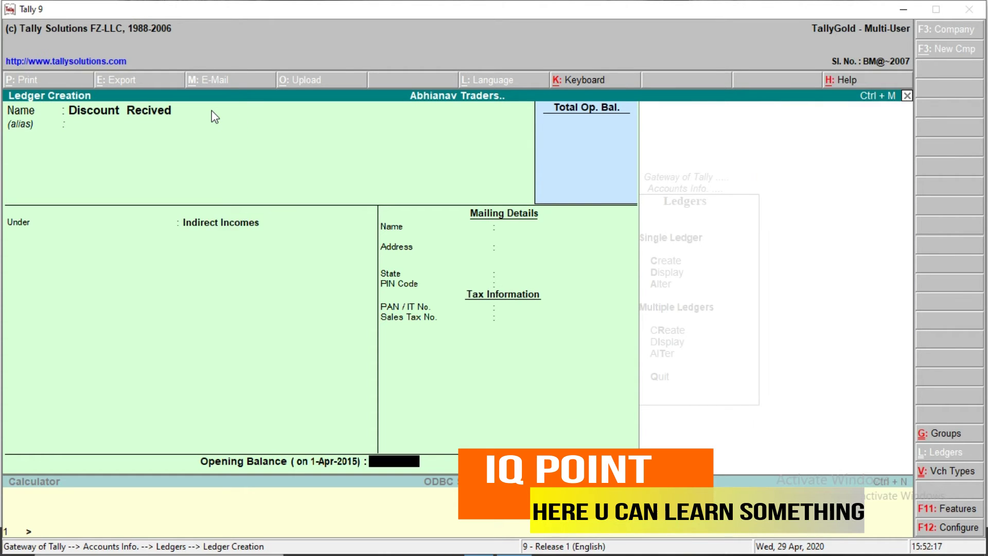
{"action": "key", "text": "Return"}
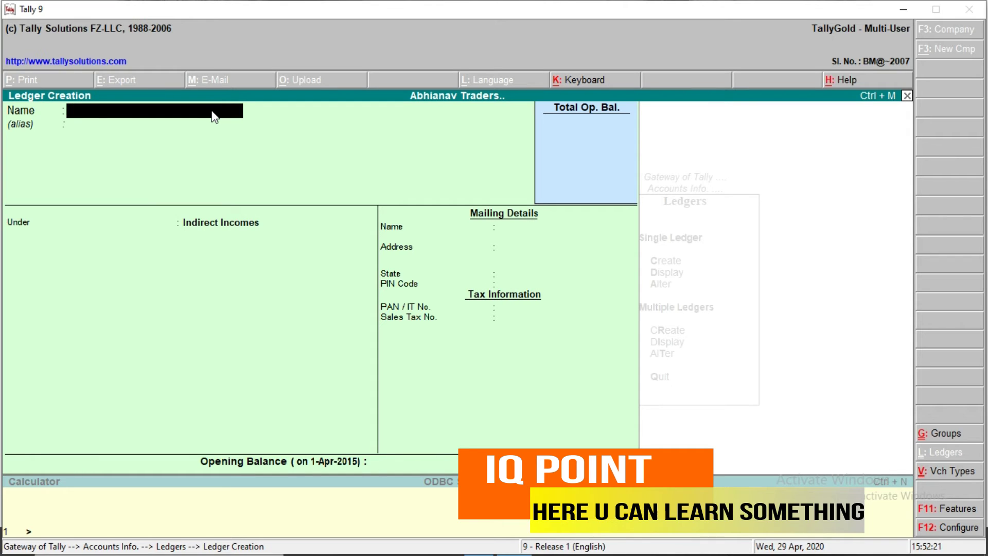
Step: Create a ledger named "Sale Scrap.." under Indirect Incomes with no opening balance
{"action": "type", "text": "Sale Scrap.."}
{"action": "key", "text": "Return"}
{"action": "key", "text": "Return"}
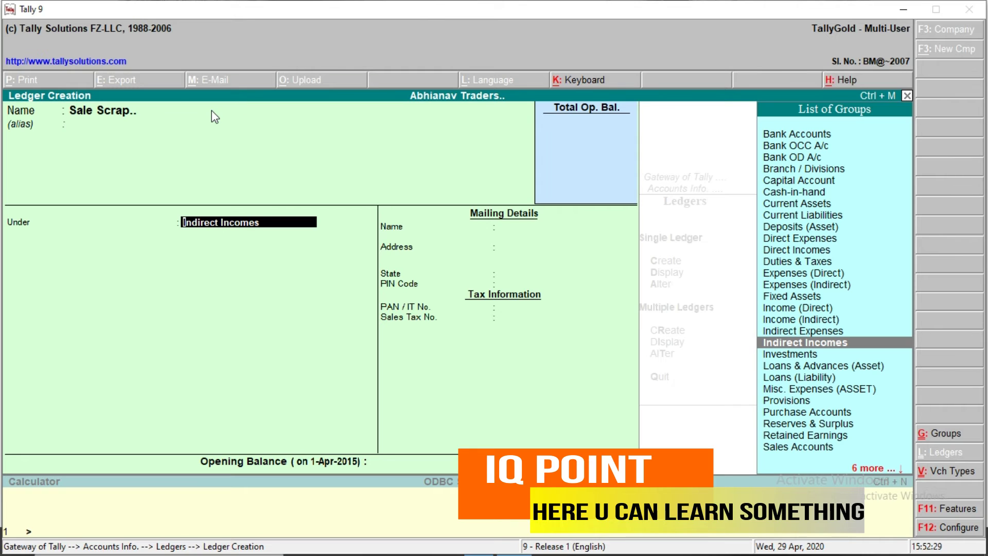
{"action": "key", "text": "Return"}
{"action": "key", "text": "Return"}
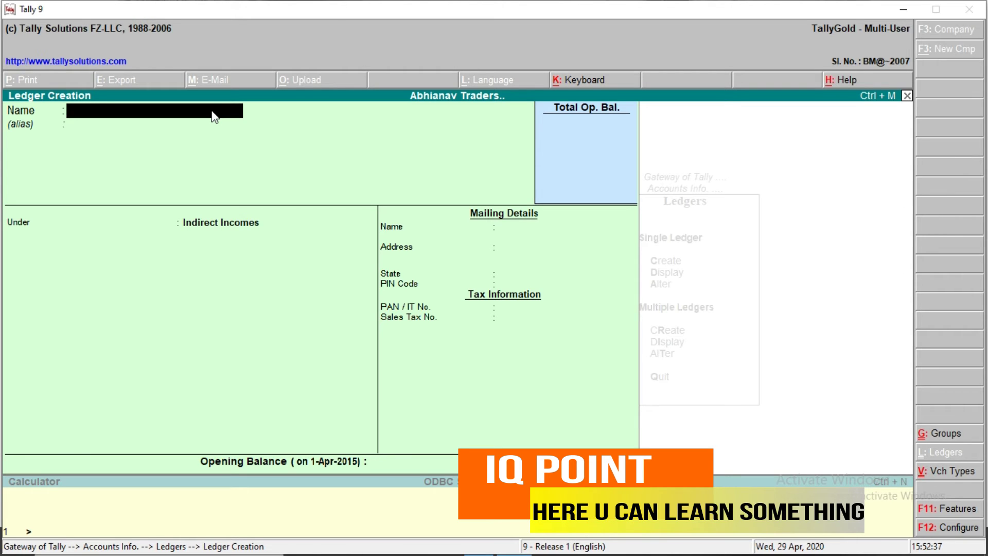
Step: Create a ledger named "Computer" under Fixed Assets with no opening balance
{"action": "type", "text": "Computer"}
{"action": "key", "text": "Return"}
{"action": "key", "text": "Return"}
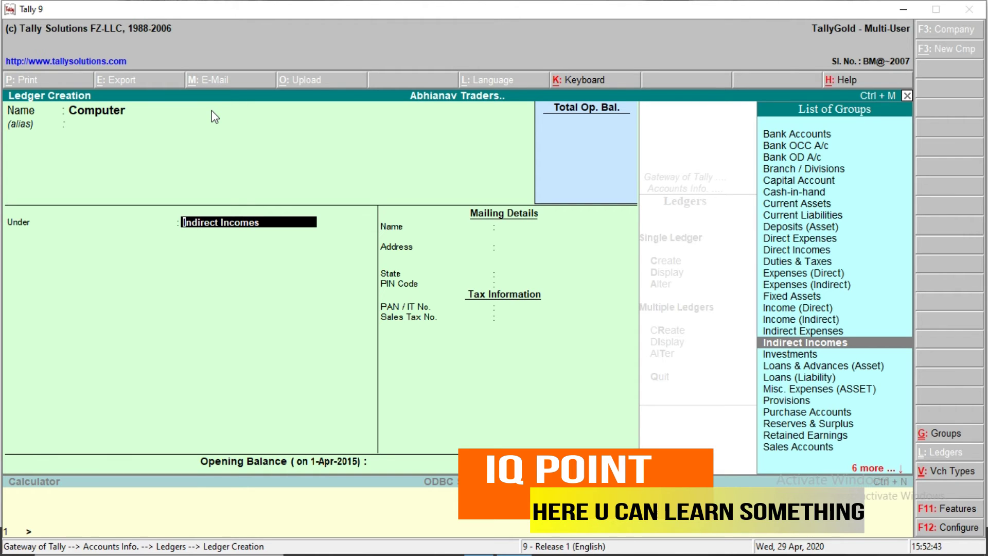
{"action": "type", "text": "Fi"}
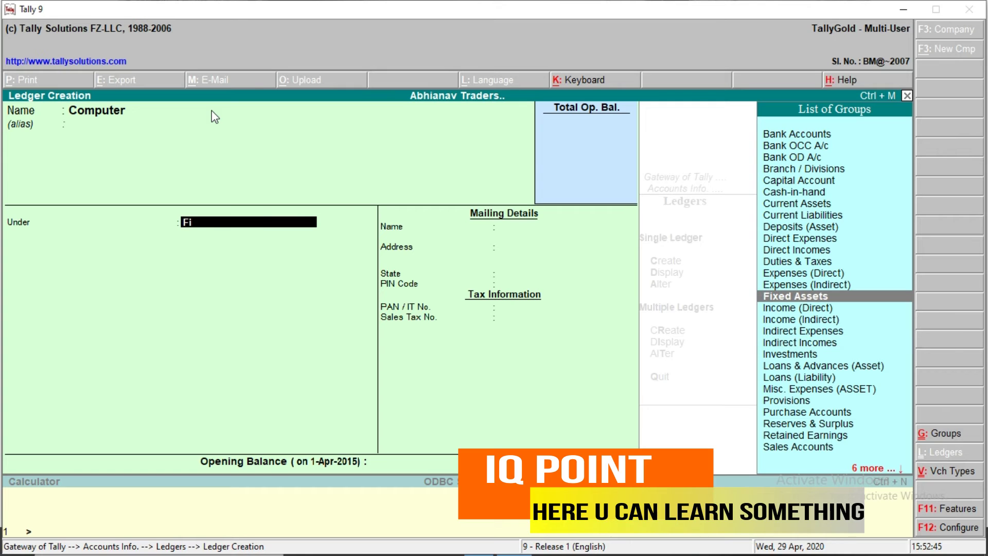
{"action": "type", "text": "xed"}
{"action": "key", "text": "Return"}
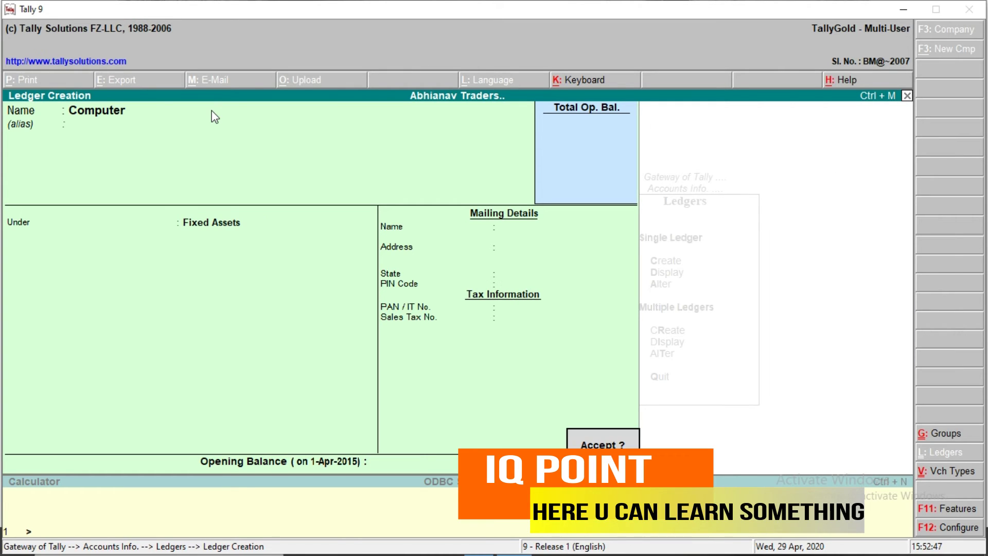
{"action": "left_click", "coordinate": [211, 111]}
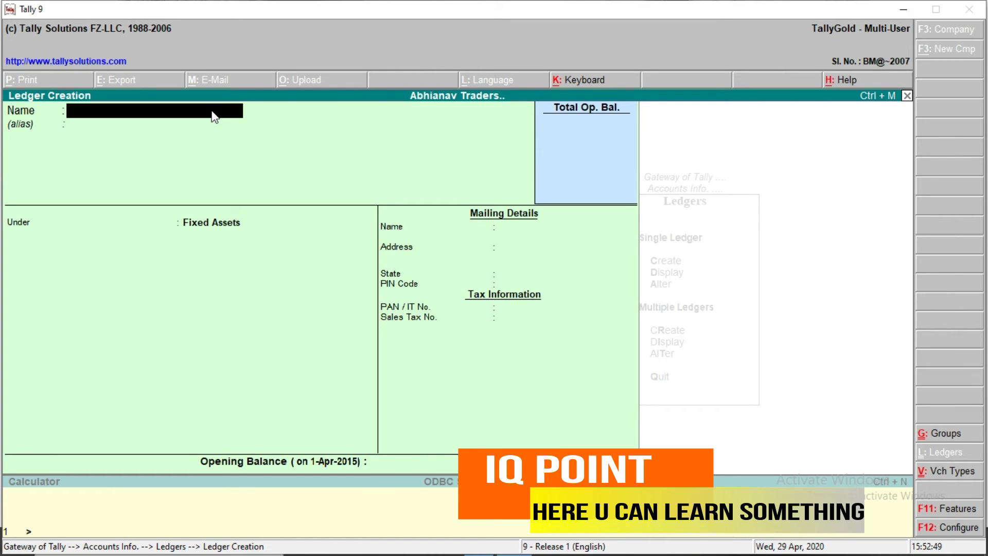
Step: Create a ledger named "Furniture" under Fixed Assets with no opening balance
{"action": "type", "text": "Furniture"}
{"action": "key", "text": "Return"}
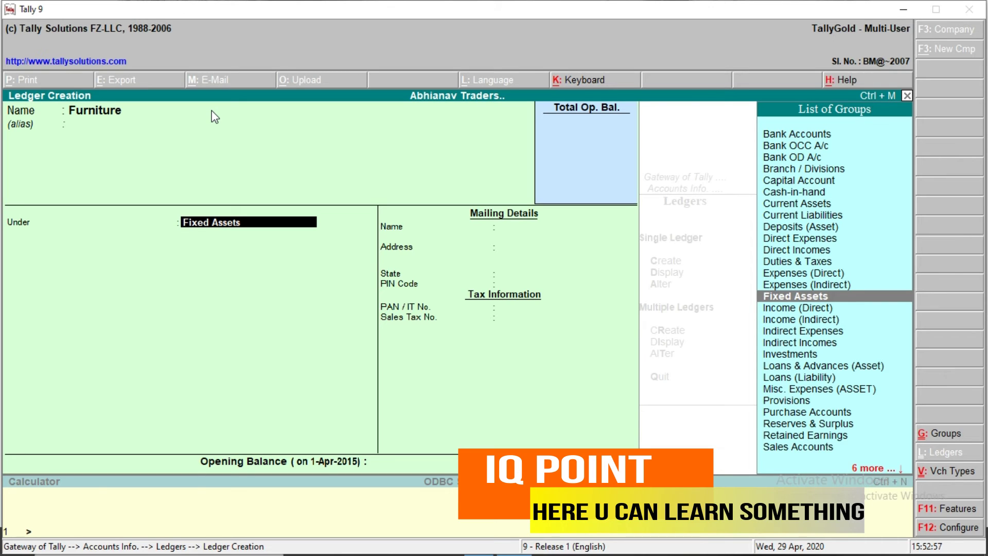
{"action": "key", "text": "Return"}
{"action": "key", "text": "Return"}
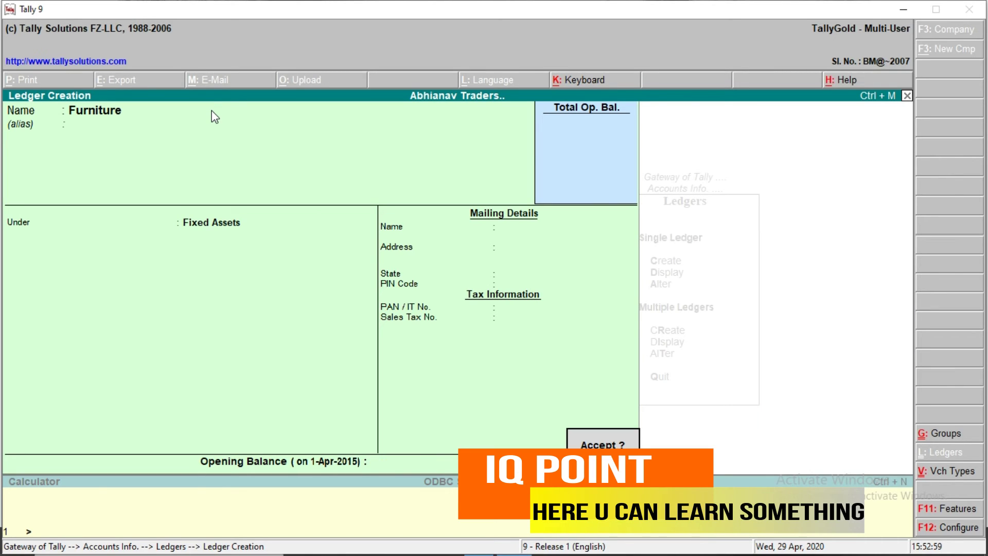
{"action": "key", "text": "Return"}
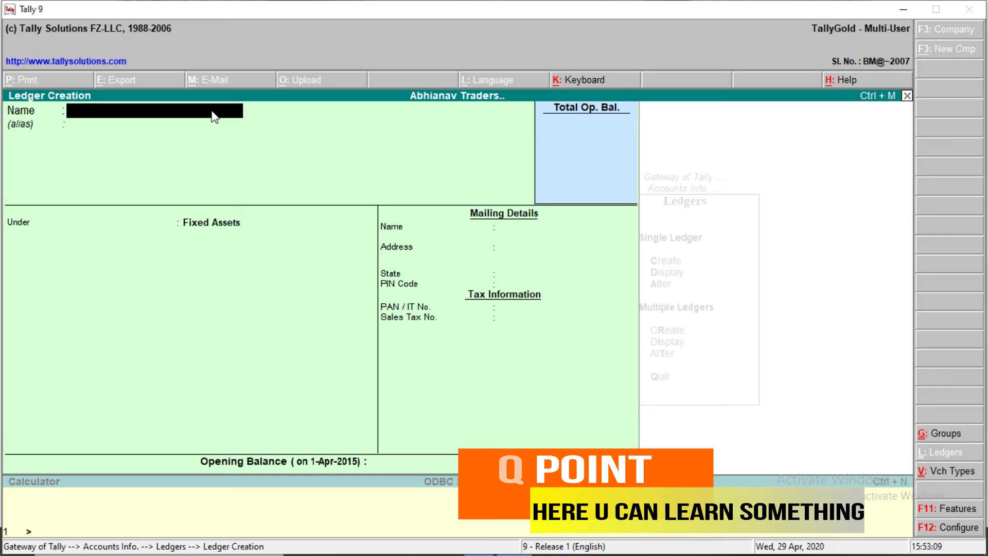
Step: Create a ledger named "Chair" under Current Assets with no opening balance, and quit single ledger creation
{"action": "type", "text": "Chair"}
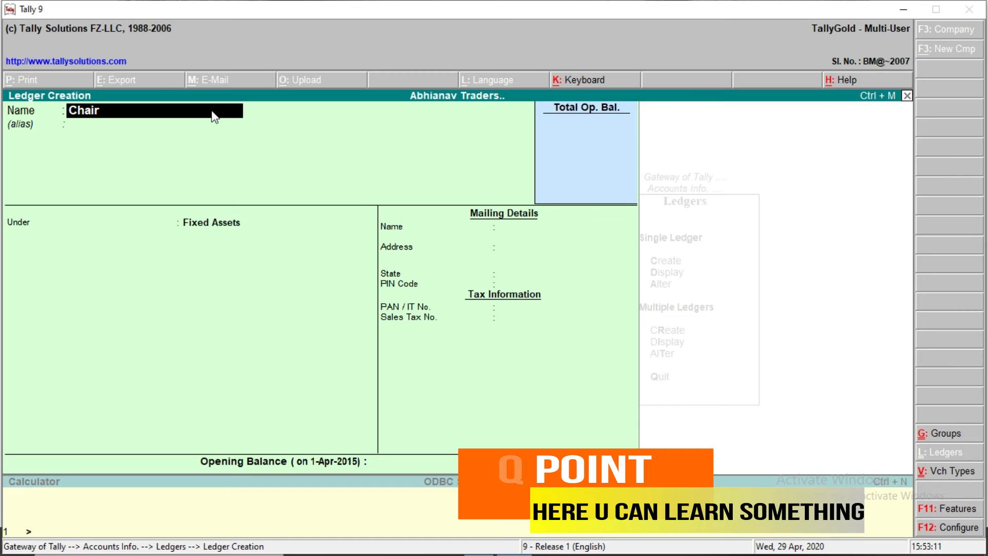
{"action": "key", "text": "Return"}
{"action": "key", "text": "Return"}
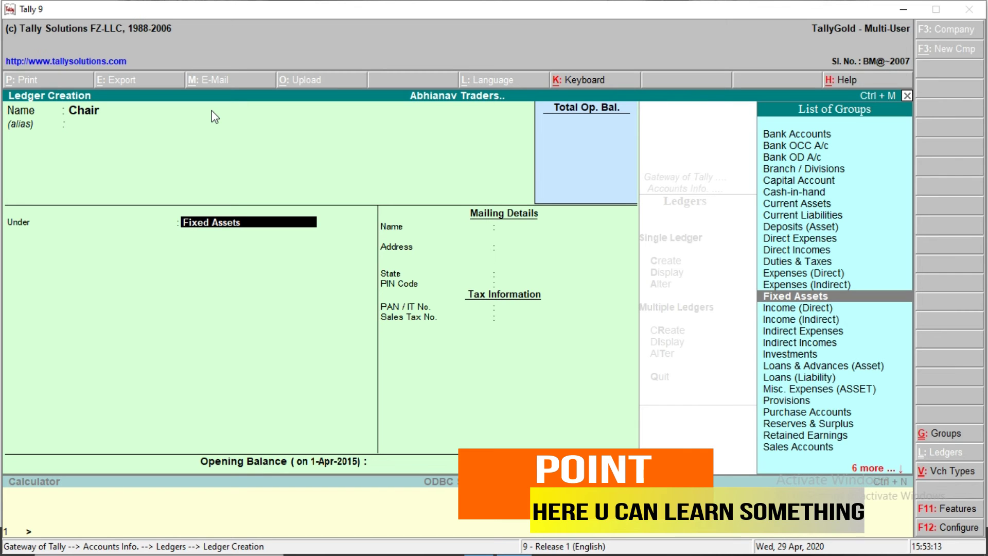
{"action": "type", "text": "Curr"}
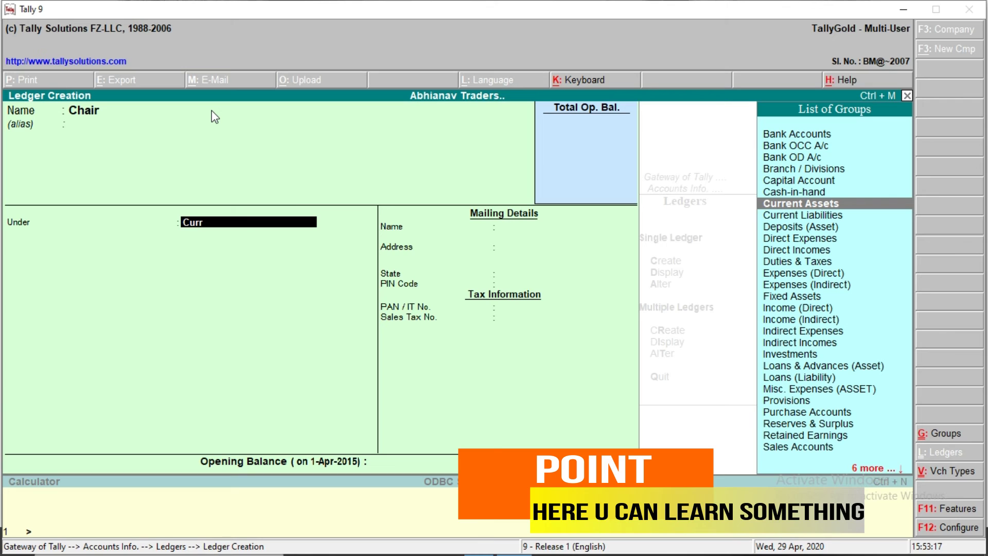
{"action": "key", "text": "Return"}
{"action": "key", "text": "Return"}
{"action": "key", "text": "Return"}
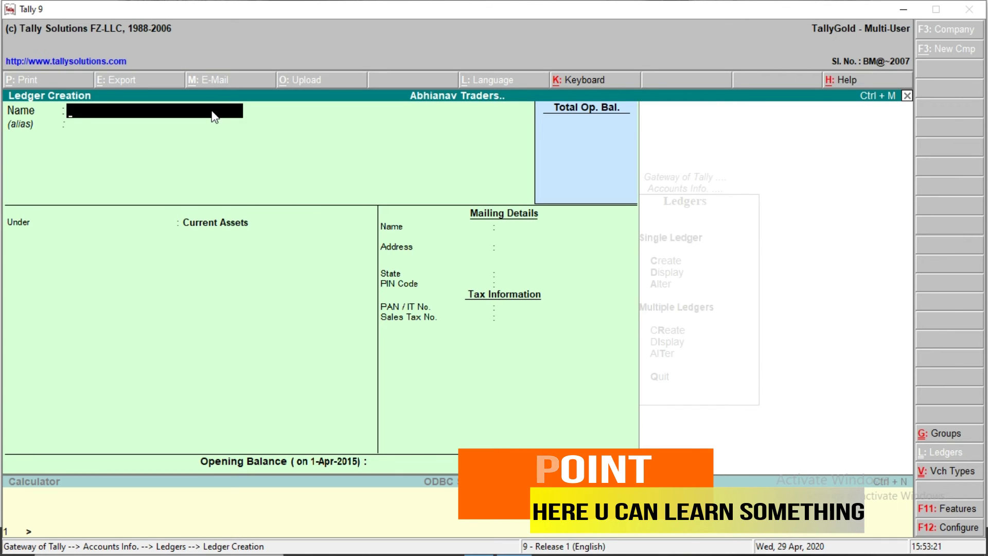
{"action": "key", "text": "Escape"}
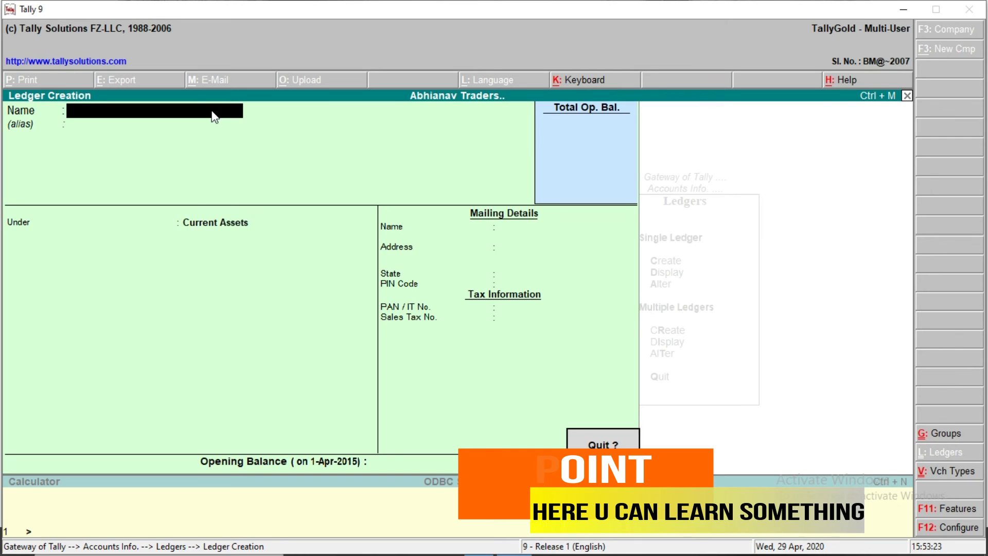
{"action": "key", "text": "Return"}
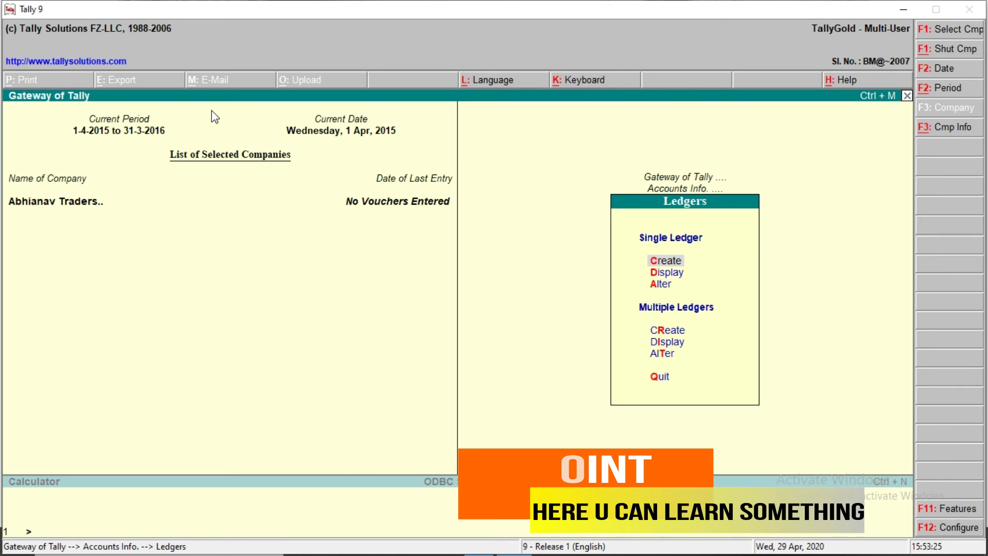
Step: Start creating multiple ledgers with Investments as their common group
{"action": "key", "text": "Down"}
{"action": "key", "text": "Down"}
{"action": "key", "text": "Down"}
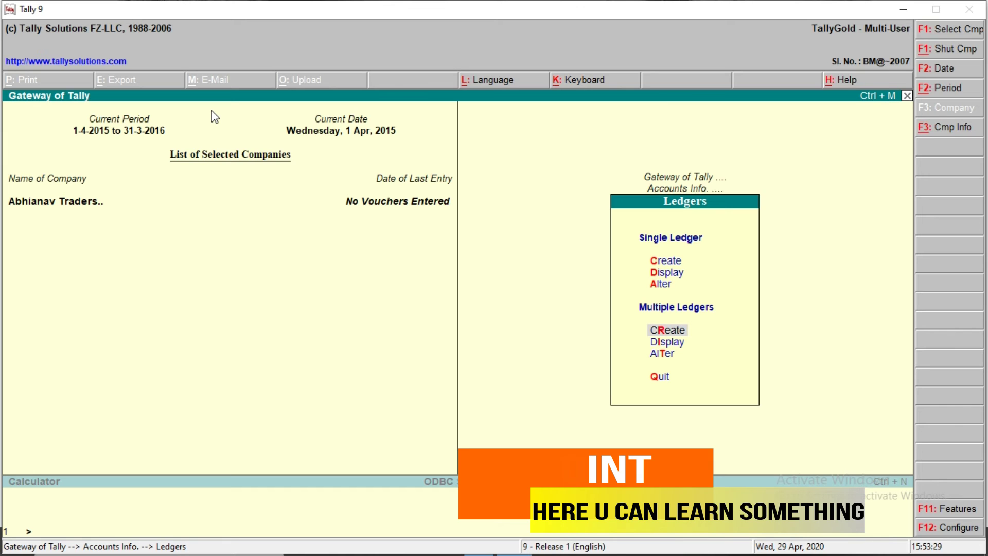
{"action": "key", "text": "Return"}
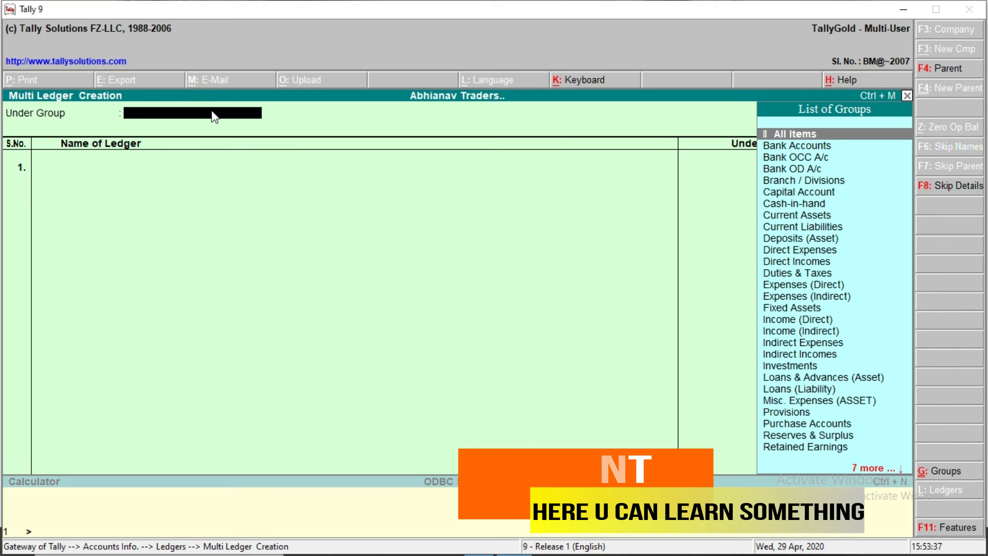
{"action": "key", "text": "Down"}
{"action": "key", "text": "Down"}
{"action": "key", "text": "Down"}
{"action": "key", "text": "Down"}
{"action": "key", "text": "Down"}
{"action": "key", "text": "Down"}
{"action": "key", "text": "Down"}
{"action": "key", "text": "Down"}
{"action": "key", "text": "Down"}
{"action": "key", "text": "Down"}
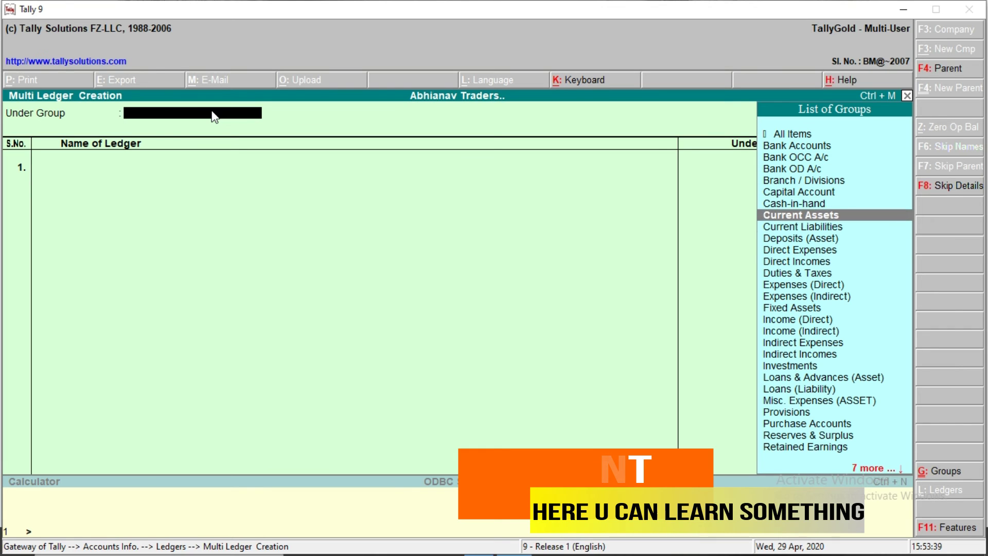
{"action": "key", "text": "Down"}
{"action": "key", "text": "Down"}
{"action": "key", "text": "Down"}
{"action": "key", "text": "Down"}
{"action": "key", "text": "Down"}
{"action": "key", "text": "Down"}
{"action": "key", "text": "Down"}
{"action": "key", "text": "Down"}
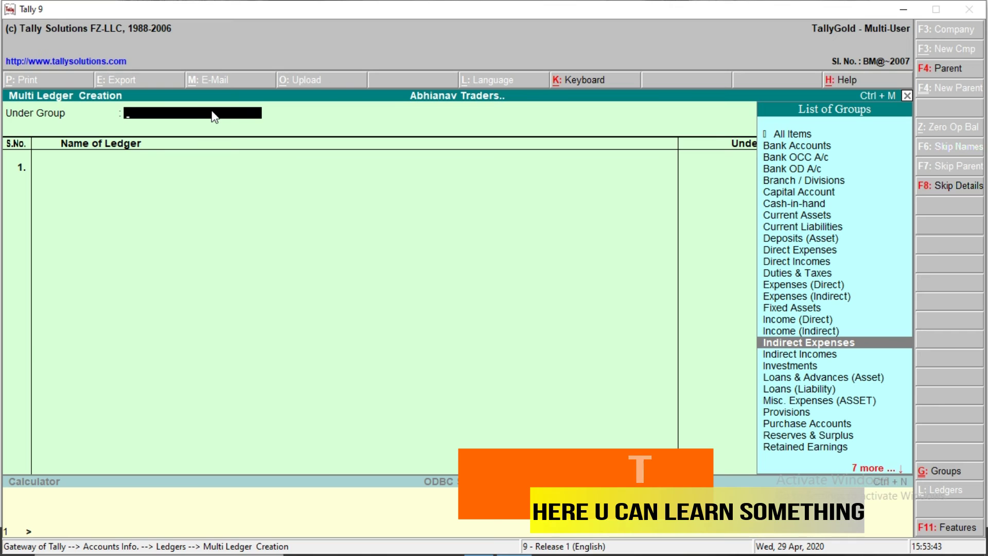
{"action": "key", "text": "Down"}
{"action": "key", "text": "Down"}
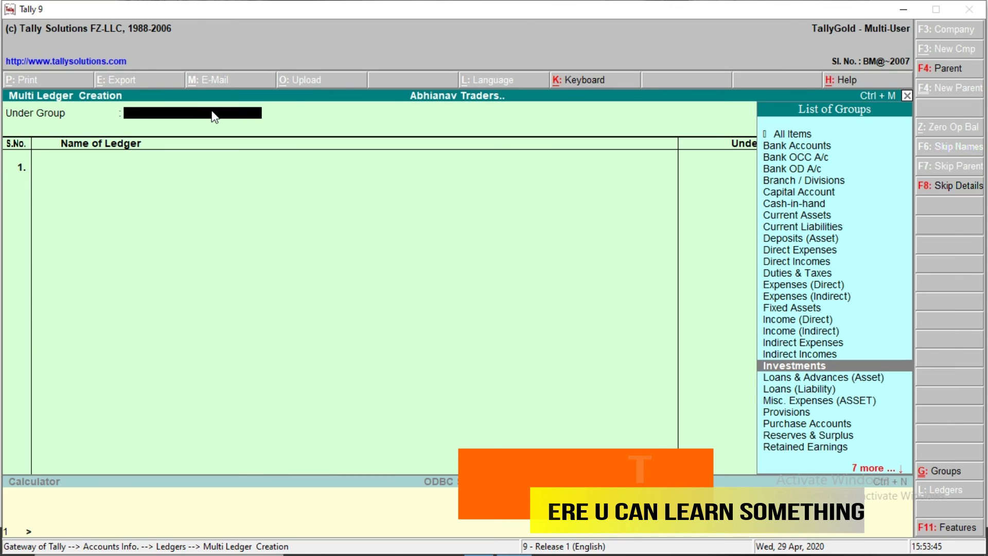
{"action": "key", "text": "Return"}
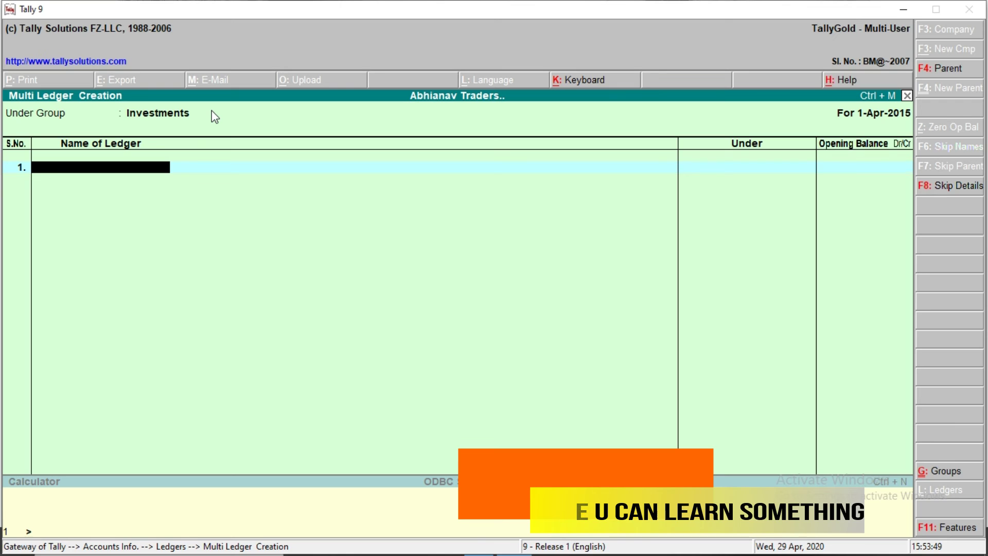
Step: Enter "Airtel Share" and "Ppf" as the first two Investments ledgers, both with no opening balance
{"action": "type", "text": "Airtel Share"}
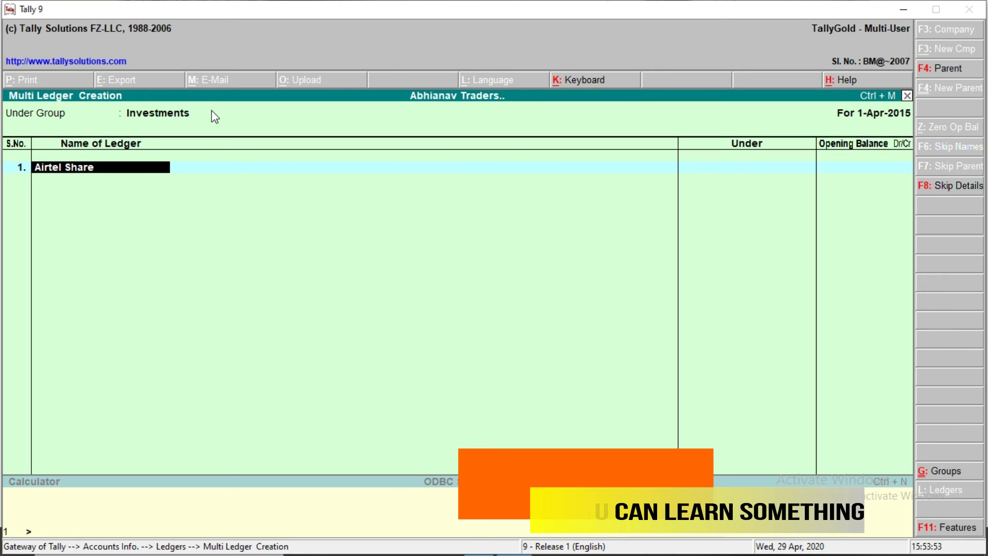
{"action": "key", "text": "Return"}
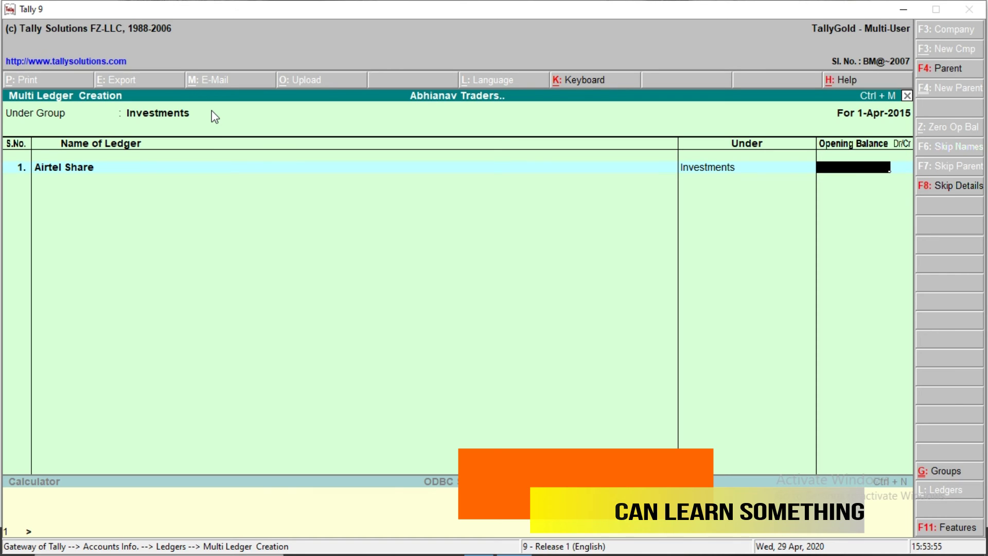
{"action": "key", "text": "Return"}
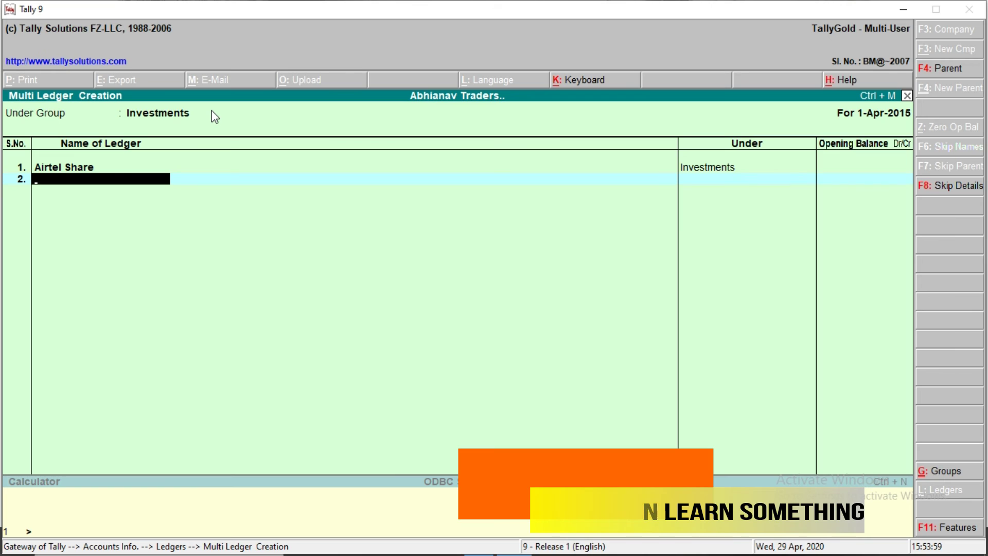
{"action": "type", "text": "Ppf"}
{"action": "key", "text": "Return"}
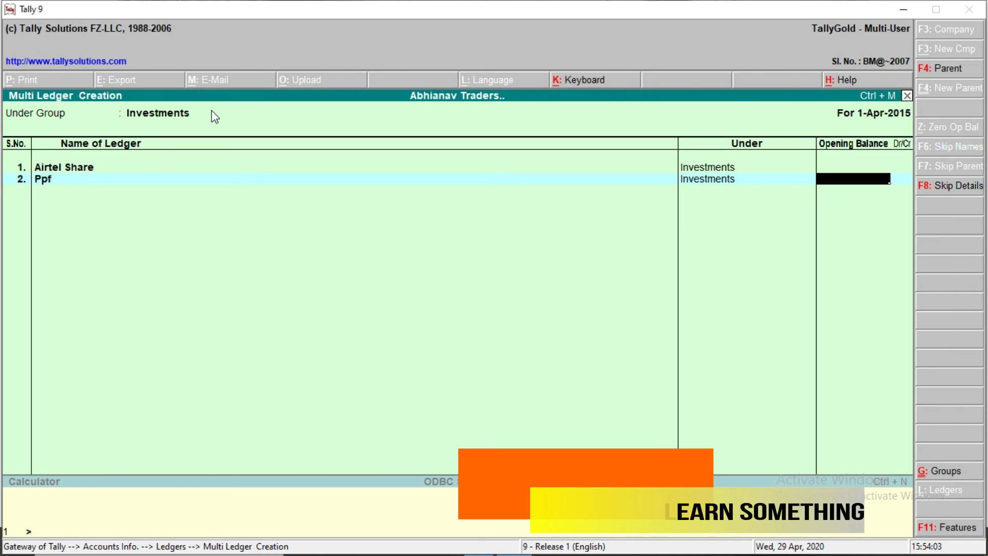
{"action": "key", "text": "Return"}
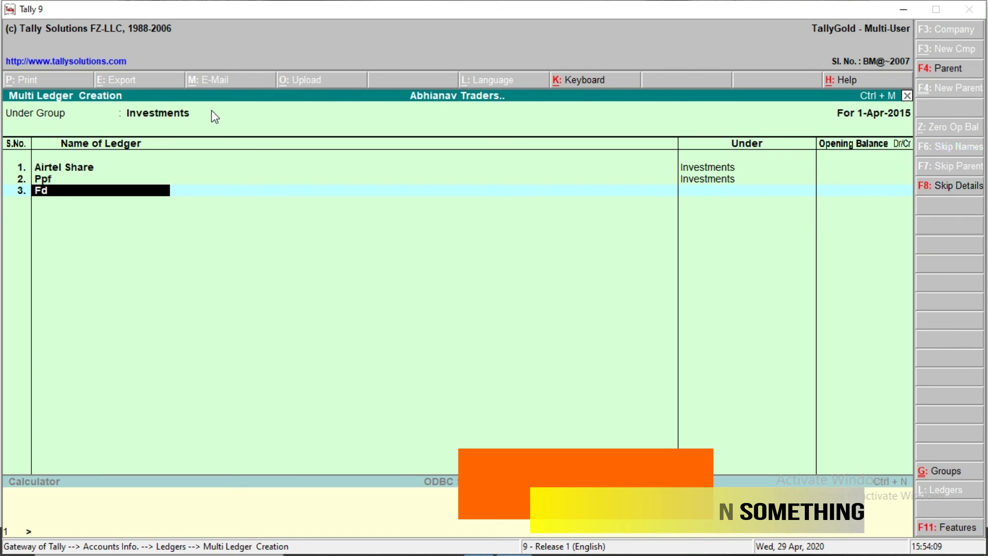
Step: Add "Fd" and "Shares.(Tata)" as Investments ledgers with no opening balance, and save the multiple ledger list
{"action": "key", "text": "Return"}
{"action": "key", "text": "Return"}
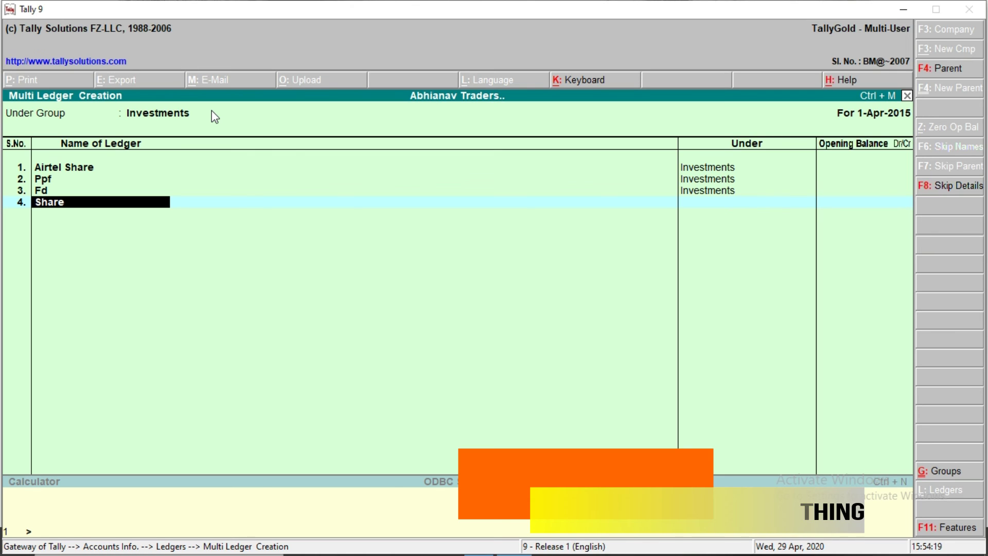
{"action": "type", "text": "s.(Tata"}
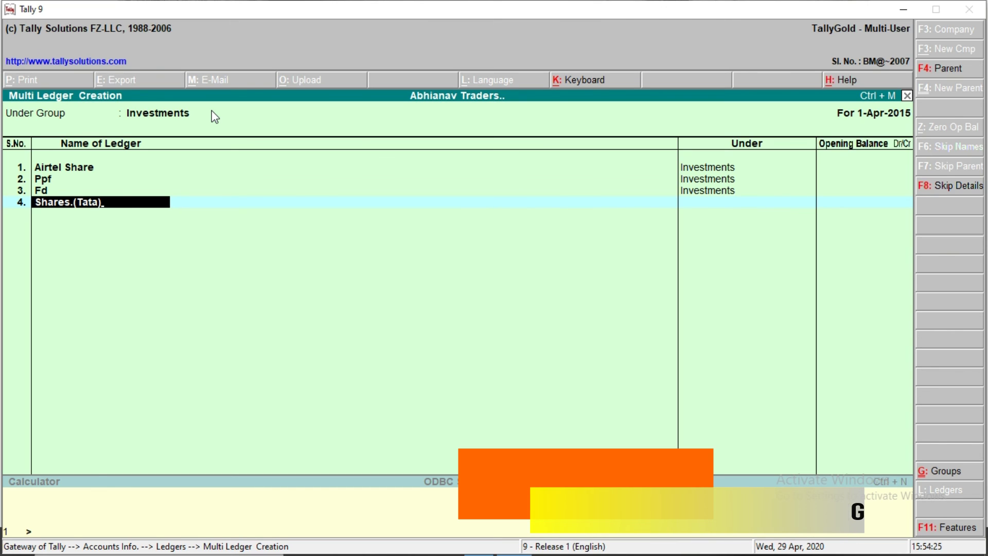
{"action": "key", "text": "Return"}
{"action": "key", "text": "ctrl+a"}
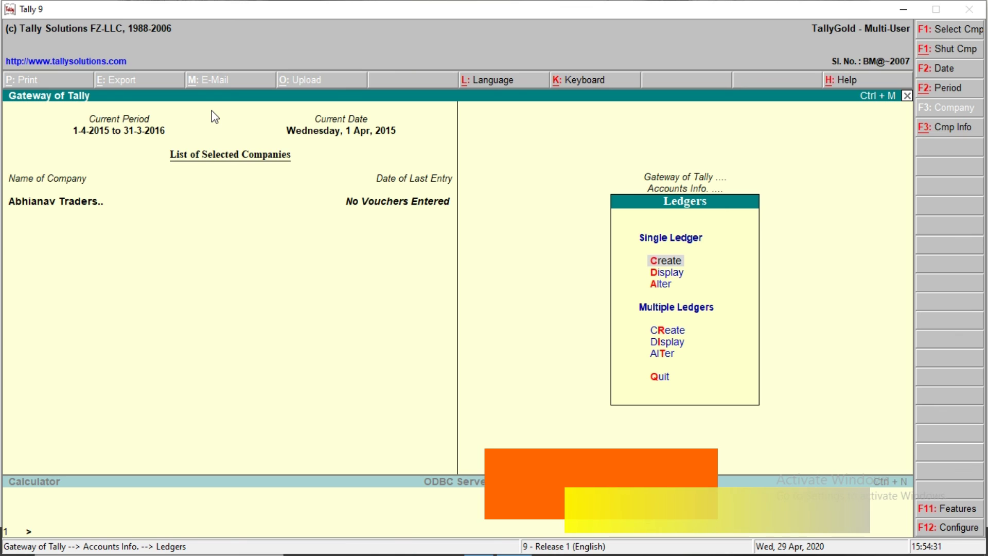
Step: Look through the company's list of ledgers for single ledger display, and close it without opening any
{"action": "key", "text": "Down"}
{"action": "key", "text": "Return"}
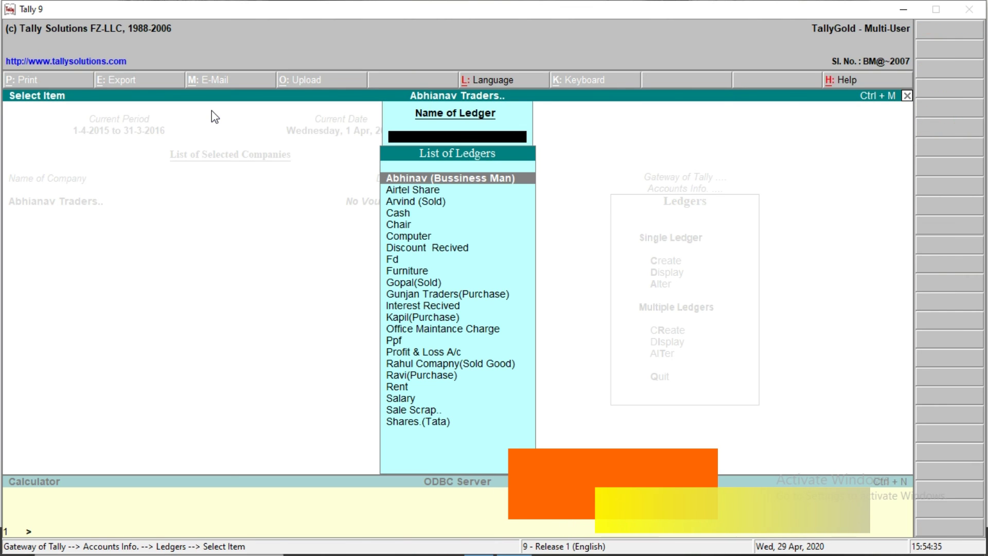
{"action": "key", "text": "Down"}
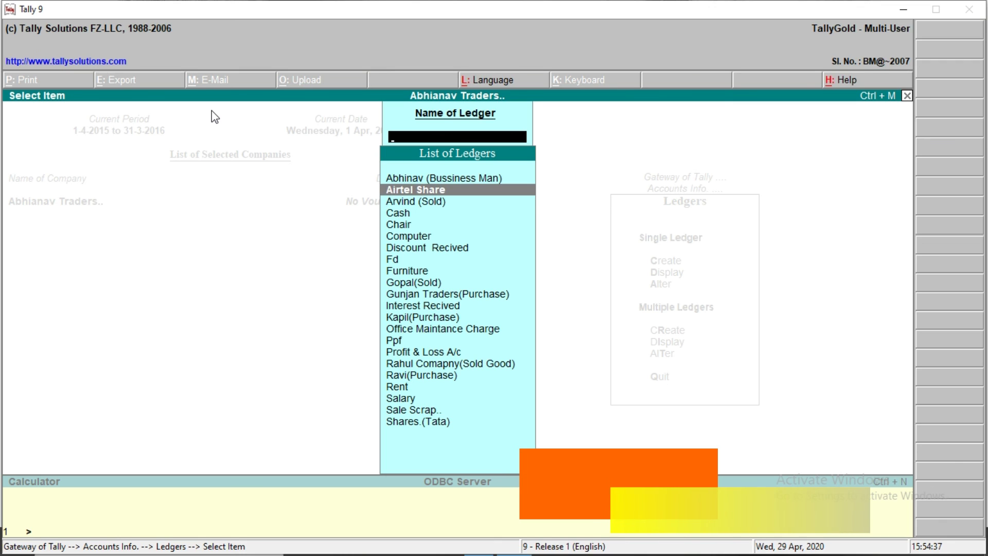
{"action": "key", "text": "Down"}
{"action": "key", "text": "Down"}
{"action": "key", "text": "Down"}
{"action": "key", "text": "Down"}
{"action": "key", "text": "Down"}
{"action": "key", "text": "Down"}
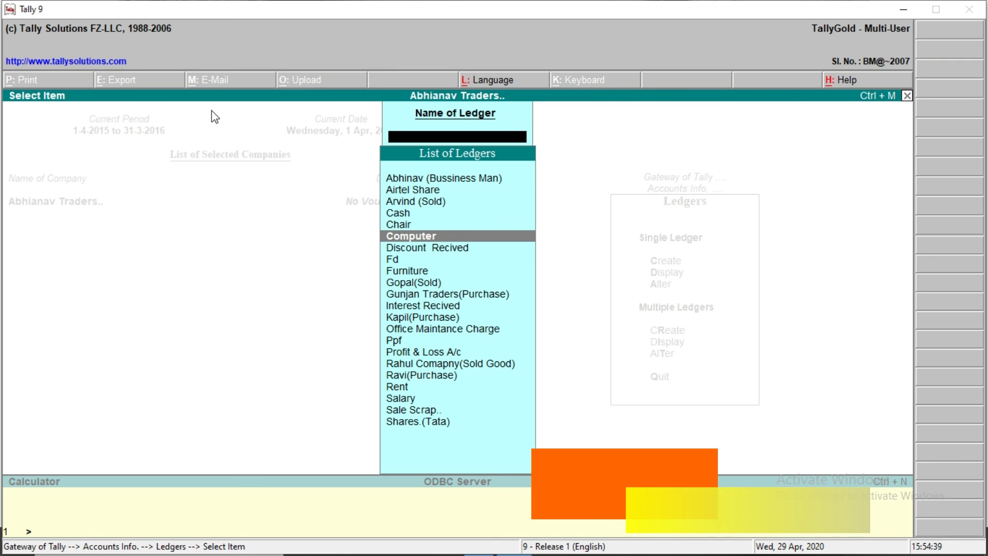
{"action": "key", "text": "Down"}
{"action": "key", "text": "Down"}
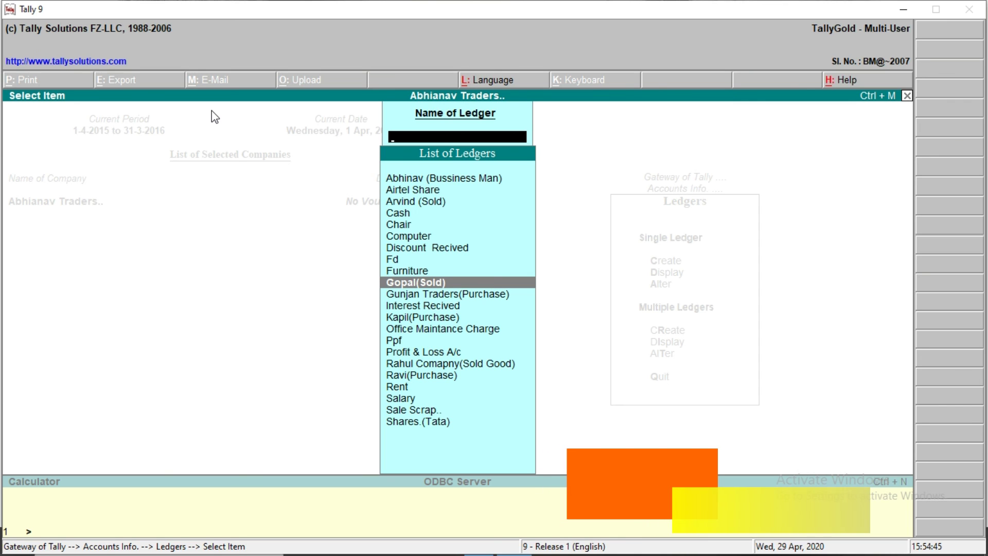
{"action": "key", "text": "Escape"}
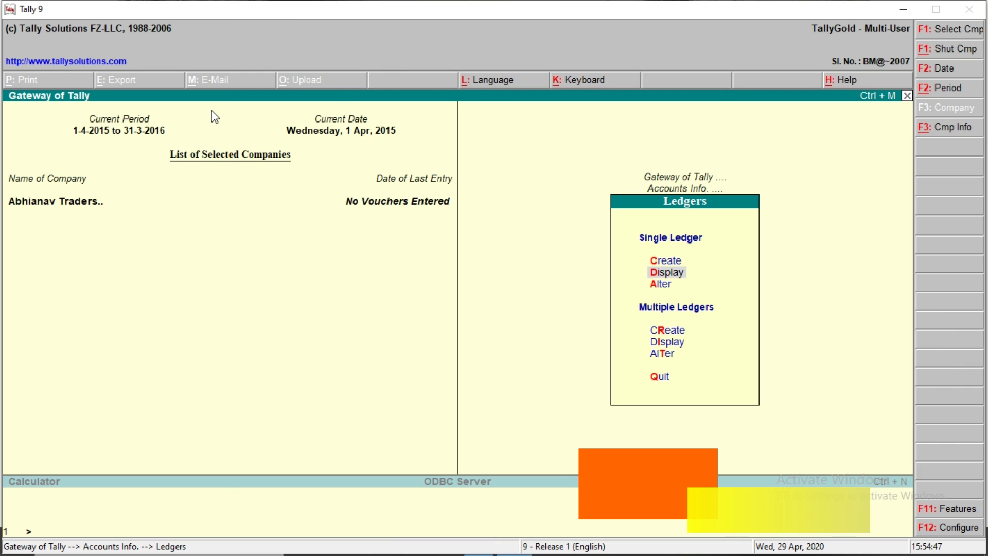
Step: Open the "(Sold)" party ledger listed just after Airtel Share for alteration and change its group to Sundry Creditors
{"action": "key", "text": "Down"}
{"action": "key", "text": "Return"}
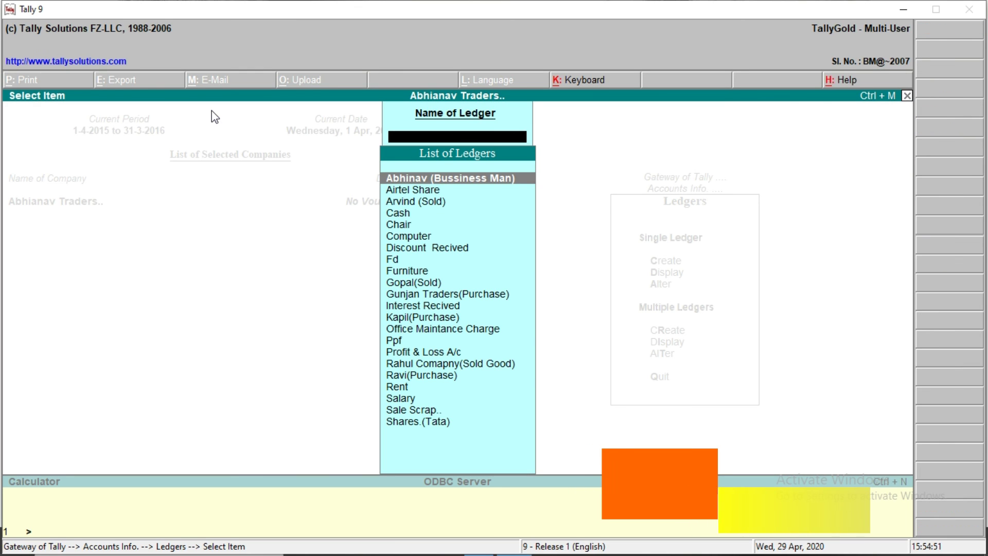
{"action": "key", "text": "Down"}
{"action": "key", "text": "Down"}
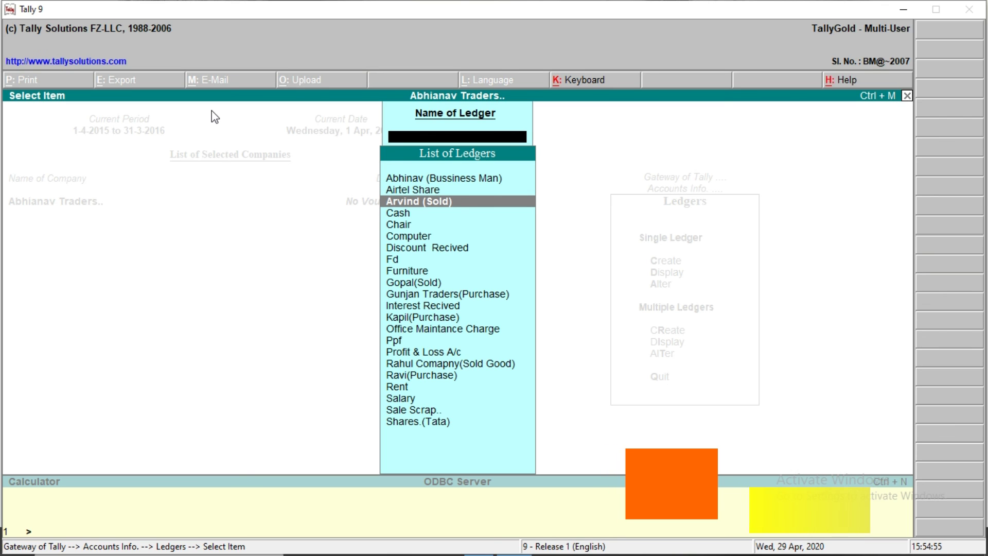
{"action": "key", "text": "Return"}
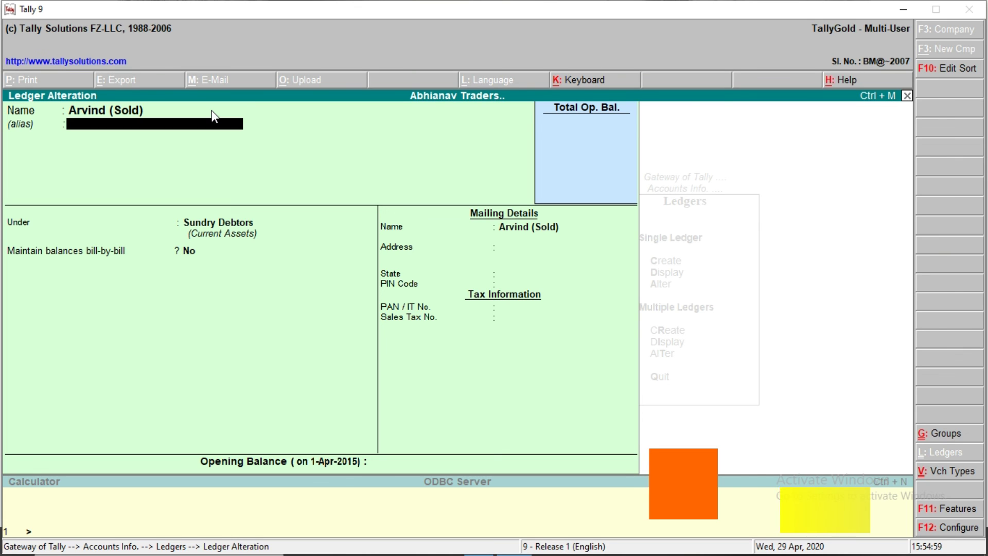
{"action": "key", "text": "Return"}
{"action": "key", "text": "Return"}
{"action": "key", "text": "Up"}
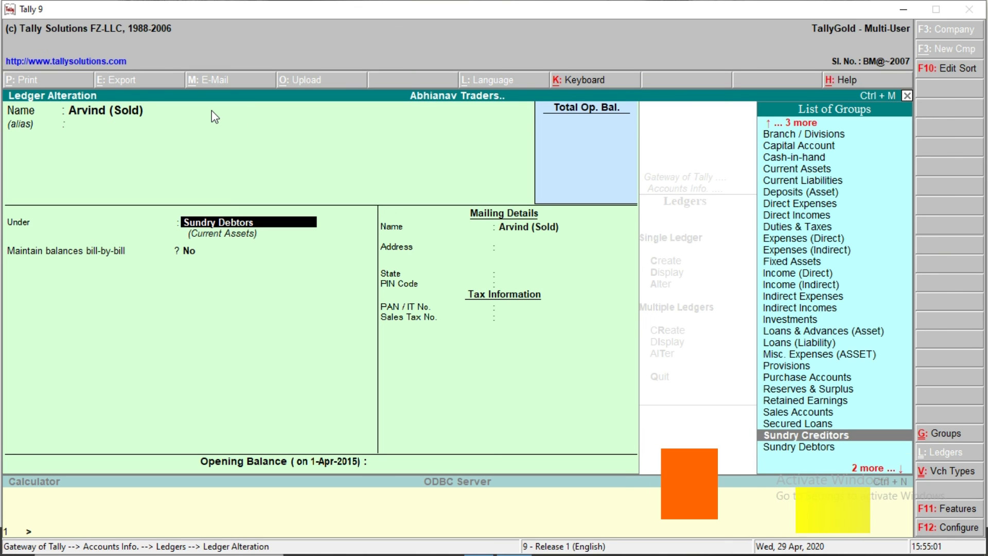
{"action": "key", "text": "Return"}
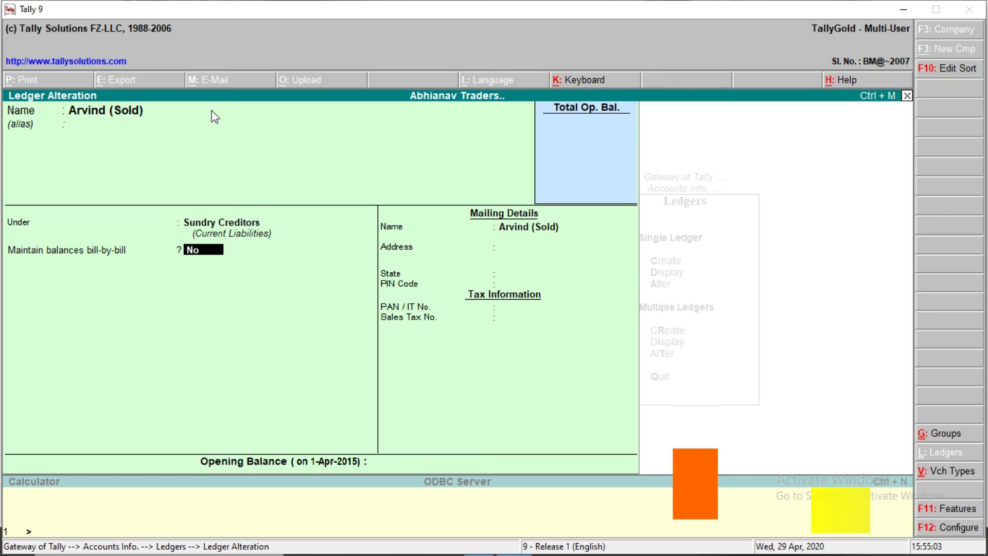
Step: Set the party ledger's group back to Sundry Debtors, save the alteration and leave the ledger list
{"action": "key", "text": "BackSpace"}
{"action": "key", "text": "Down"}
{"action": "key", "text": "Return"}
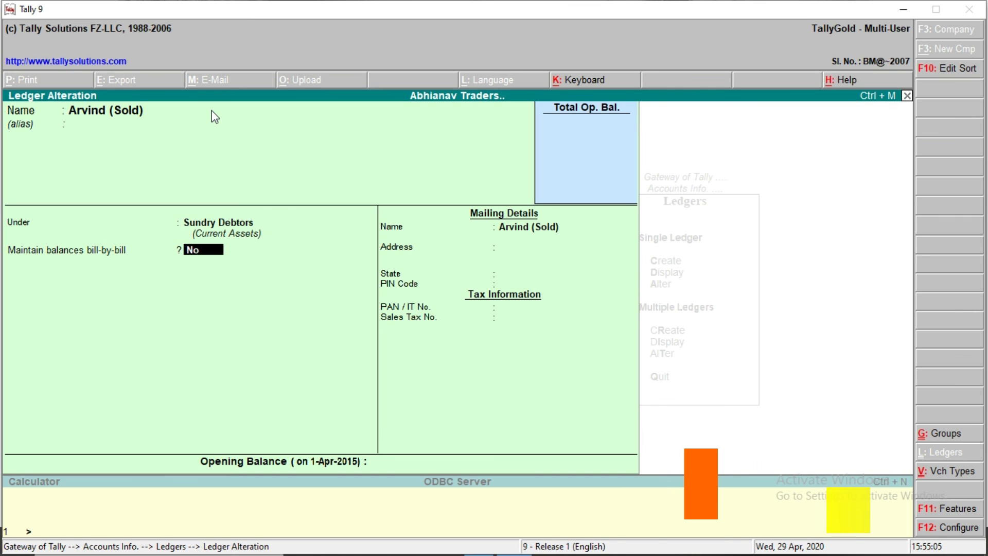
{"action": "key", "text": "ctrl+a"}
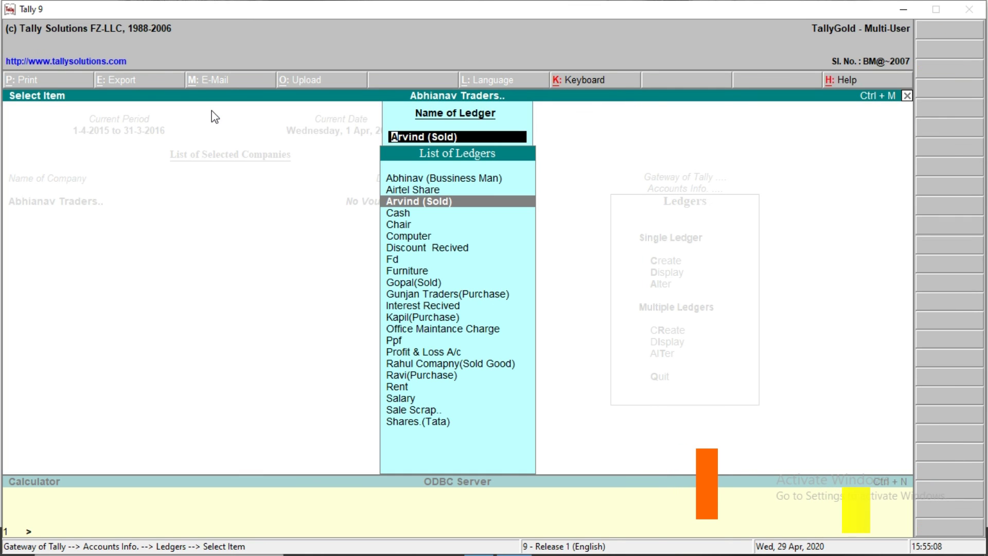
{"action": "key", "text": "Escape"}
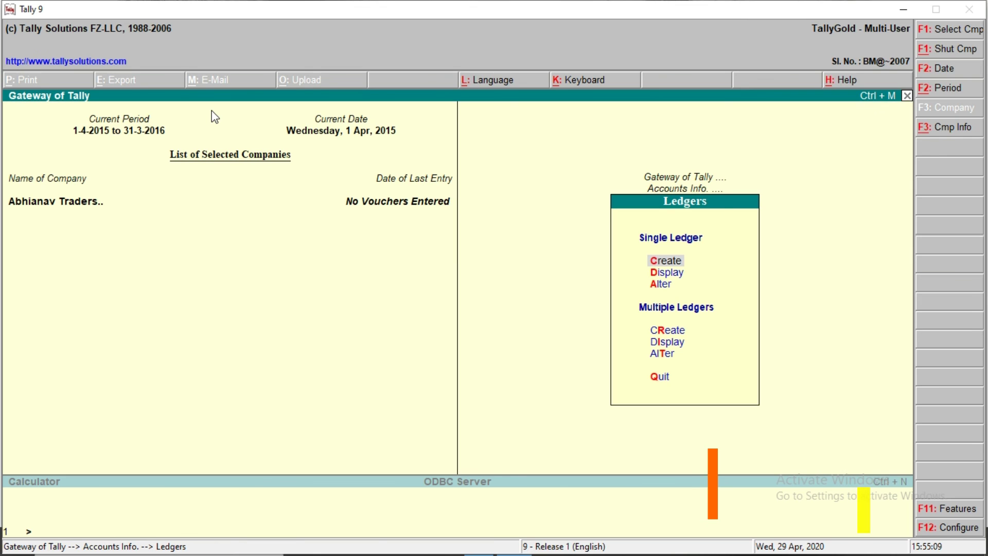